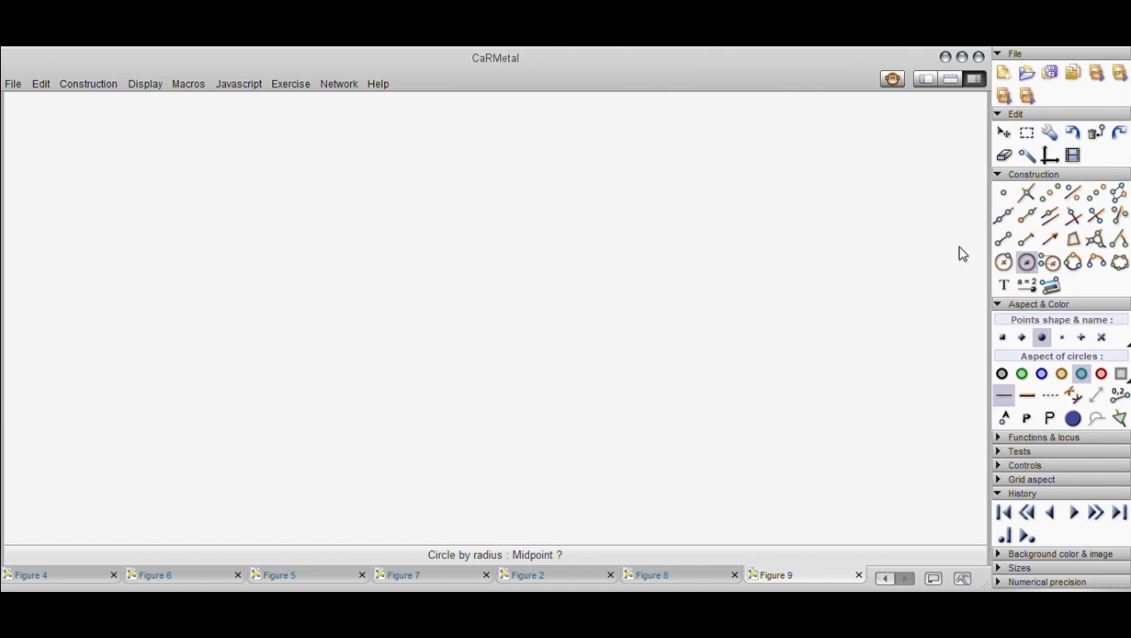
Place two points roughly level with each other in the blank figure and join them with a segment.
click(1002, 195)
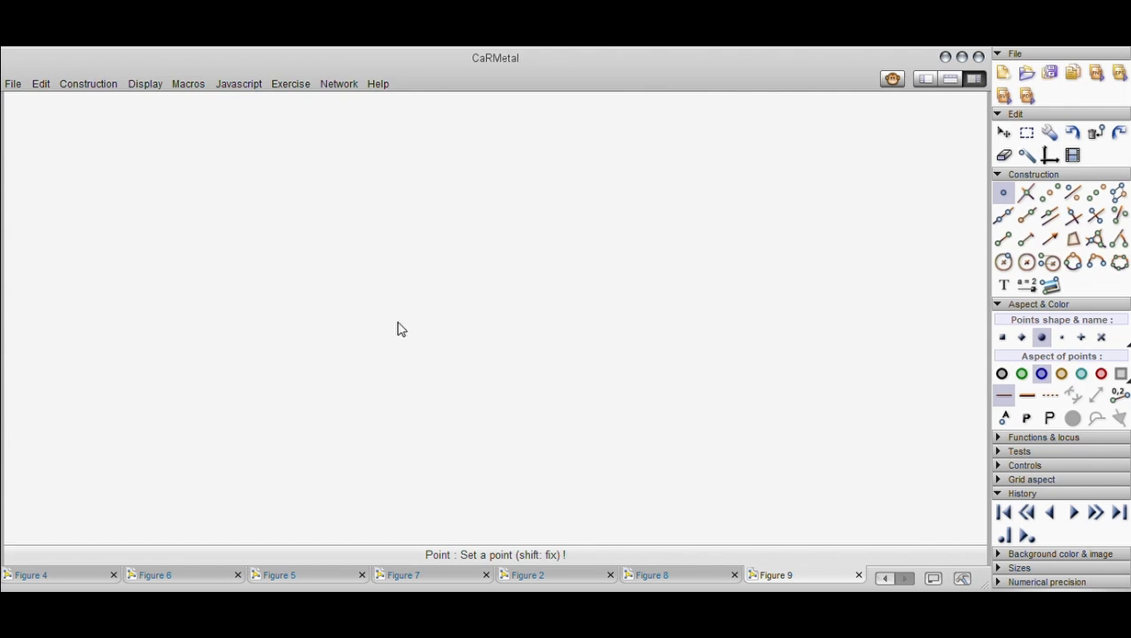
click(599, 322)
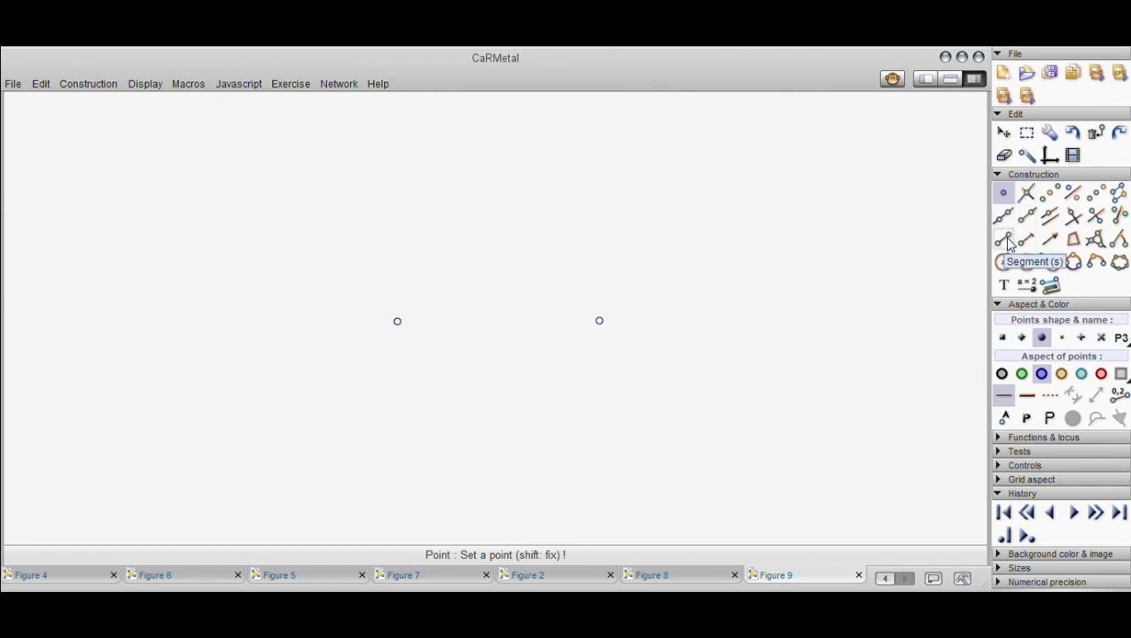
click(1006, 241)
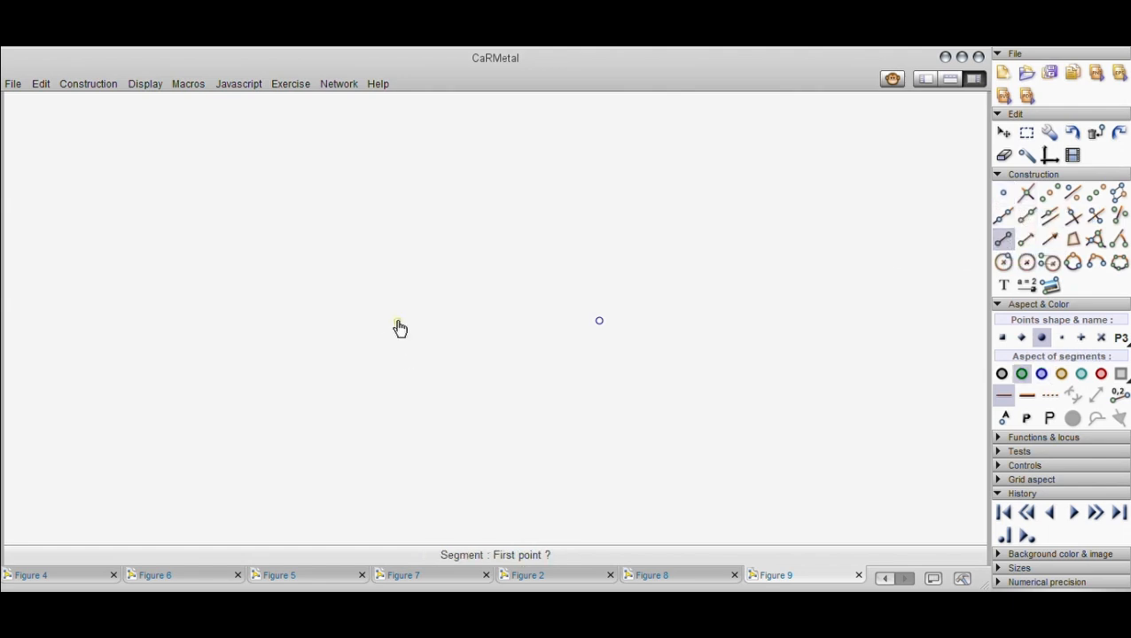
click(396, 323)
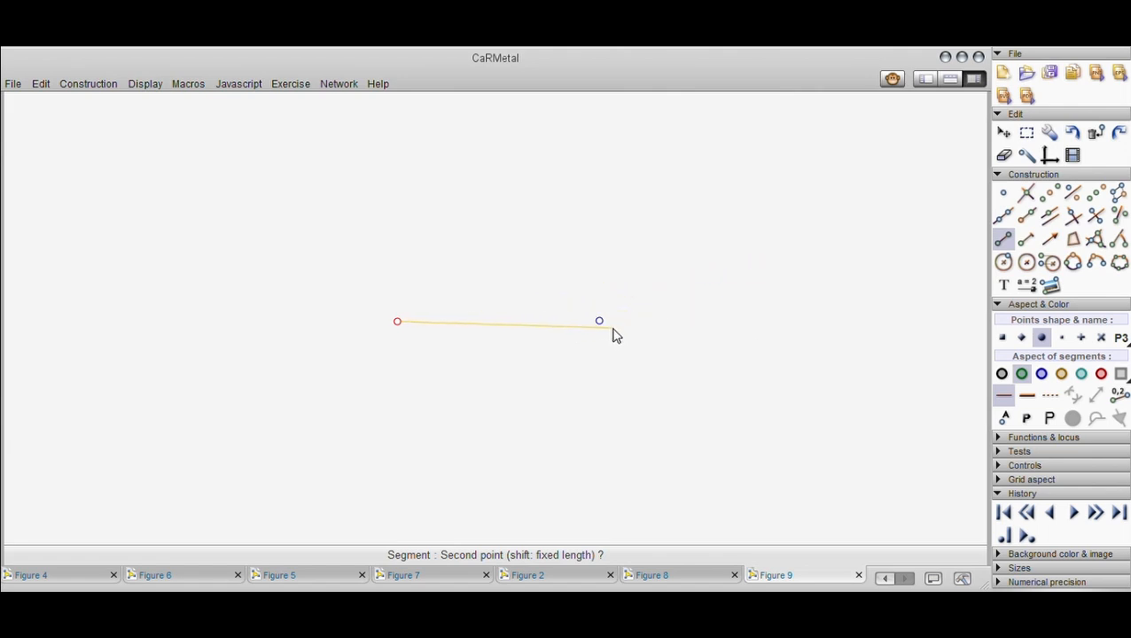
click(603, 324)
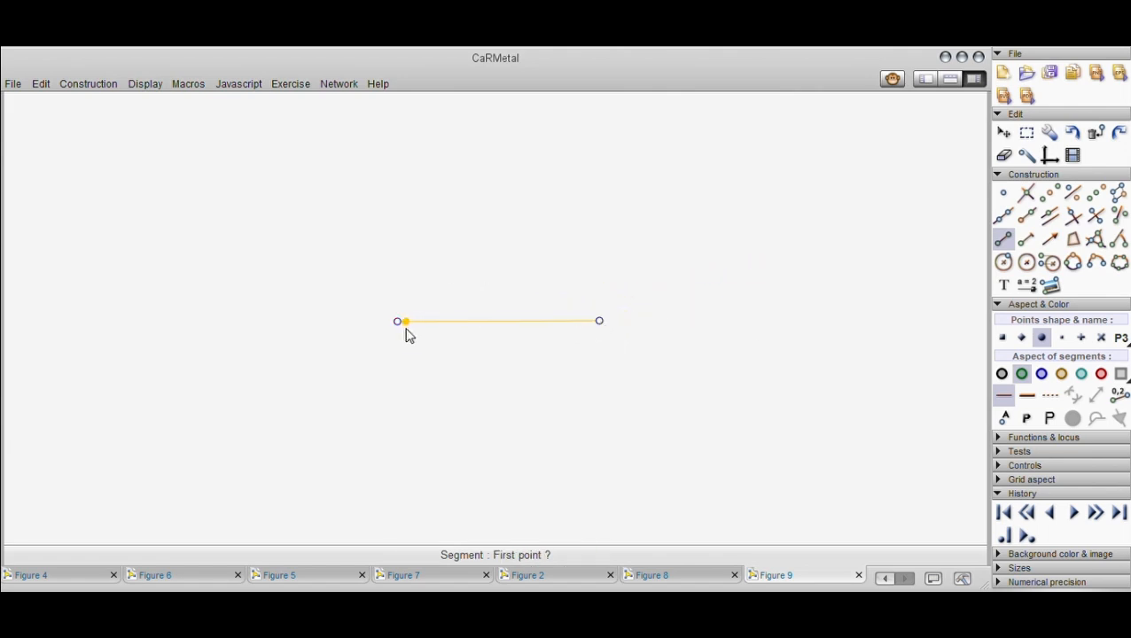
Name the segment's endpoints A and B, from left to right.
click(1003, 134)
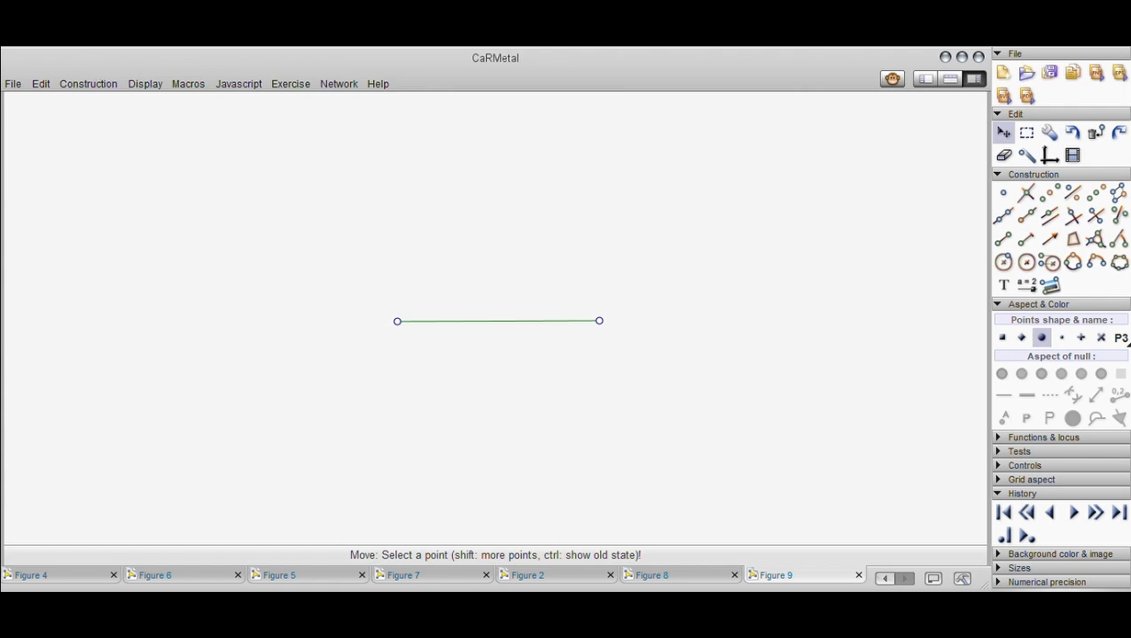
text(A)
click(600, 323)
text(B)
click(1005, 133)
Draw a circle centred on A with a radius of about a third of segment AB.
click(1024, 270)
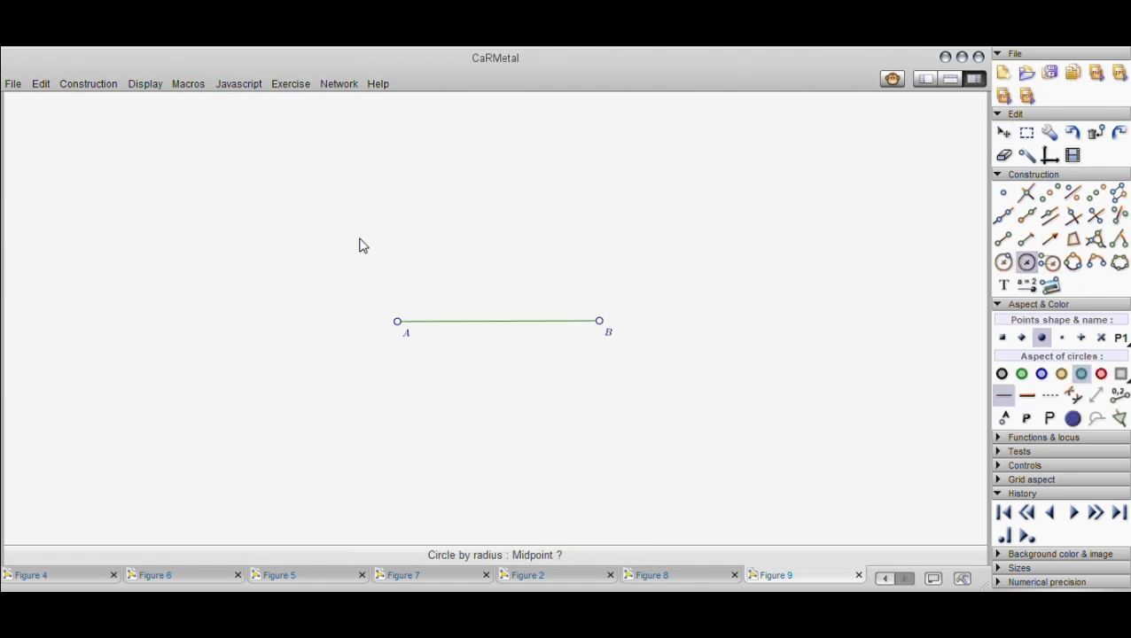
click(397, 321)
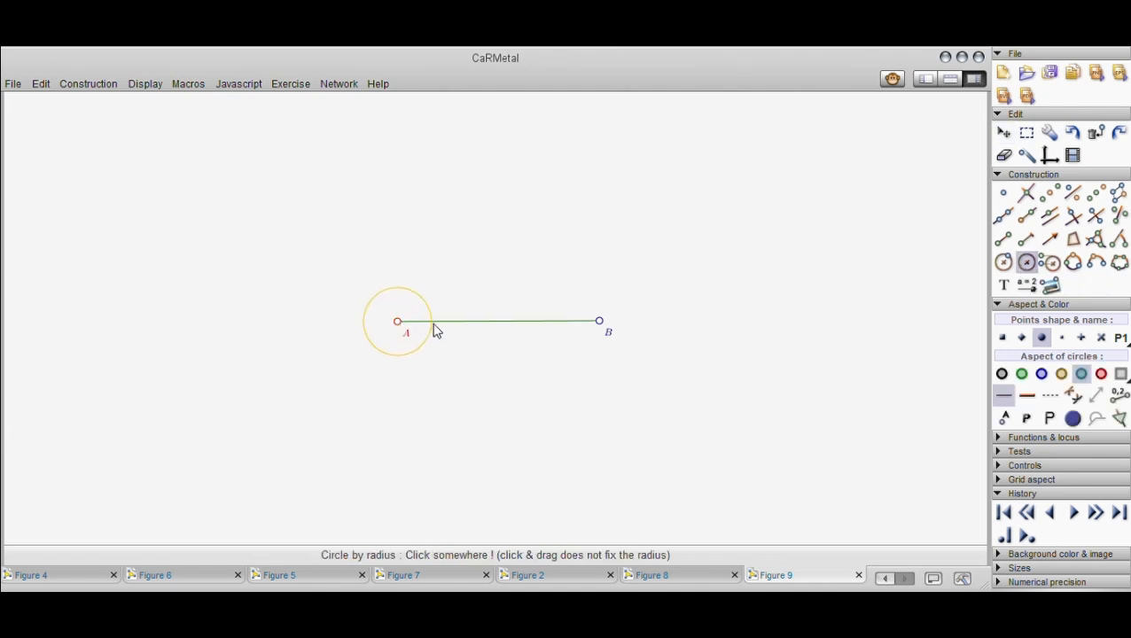
click(471, 352)
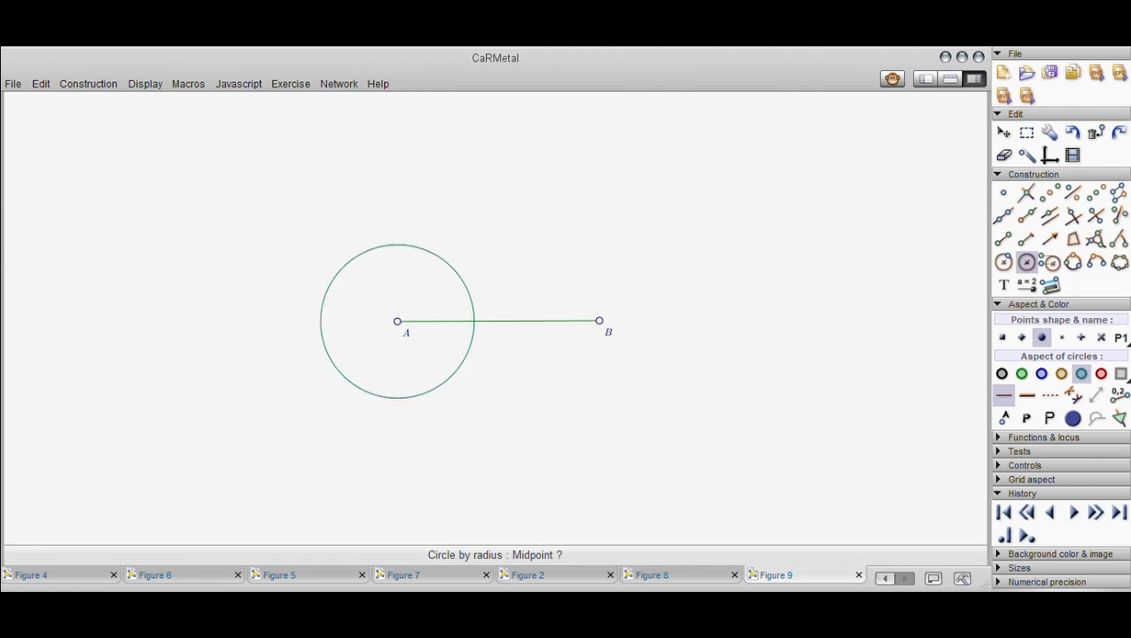
drag(469, 348, 454, 343)
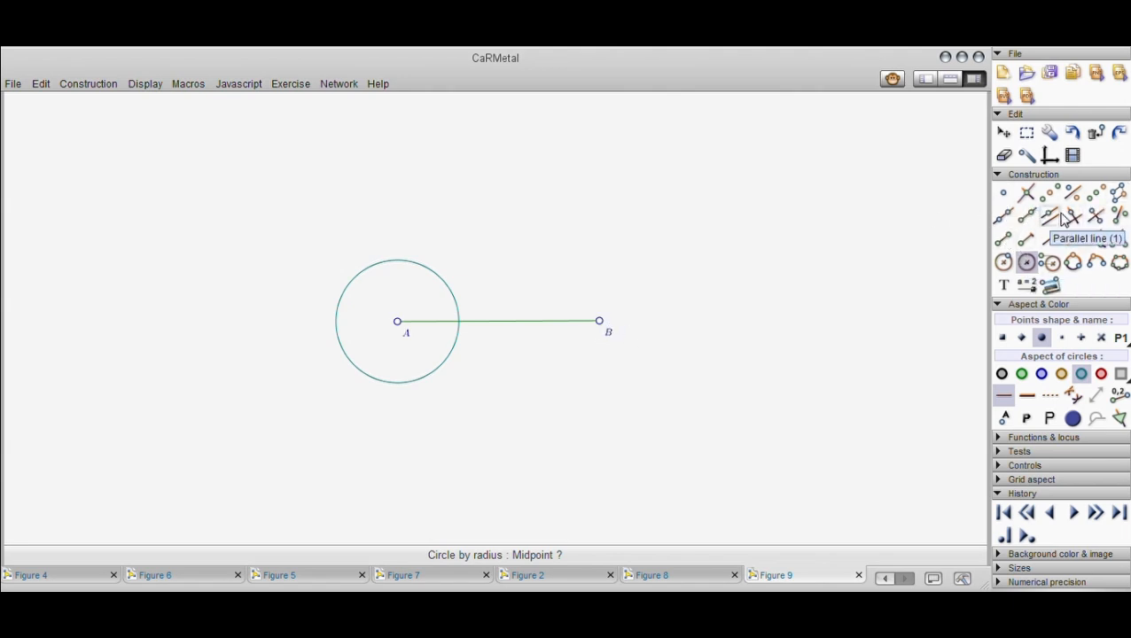
Draw a line through A and B and mark its intersections with the circle as P and Q, with Q between A and B.
click(1004, 215)
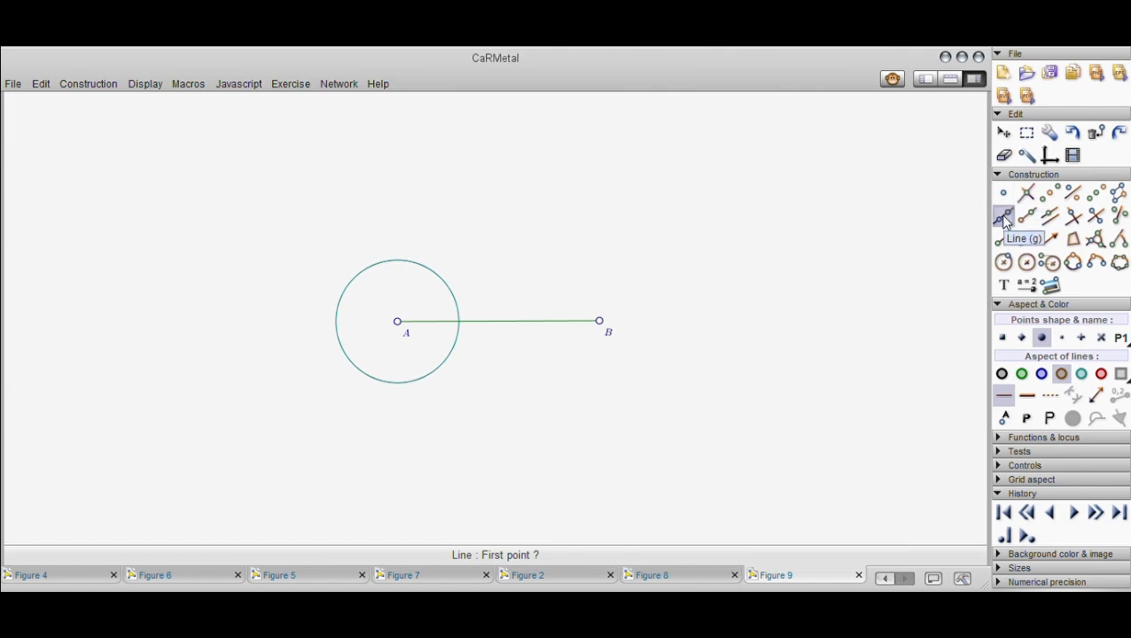
click(399, 325)
click(599, 323)
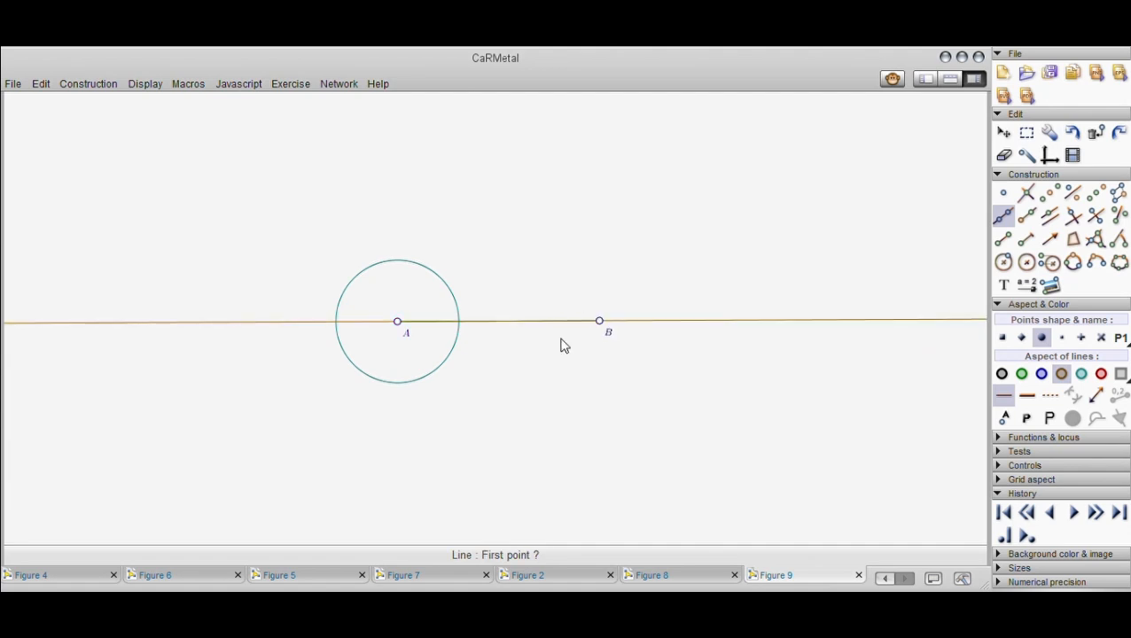
click(1003, 193)
click(336, 335)
click(456, 320)
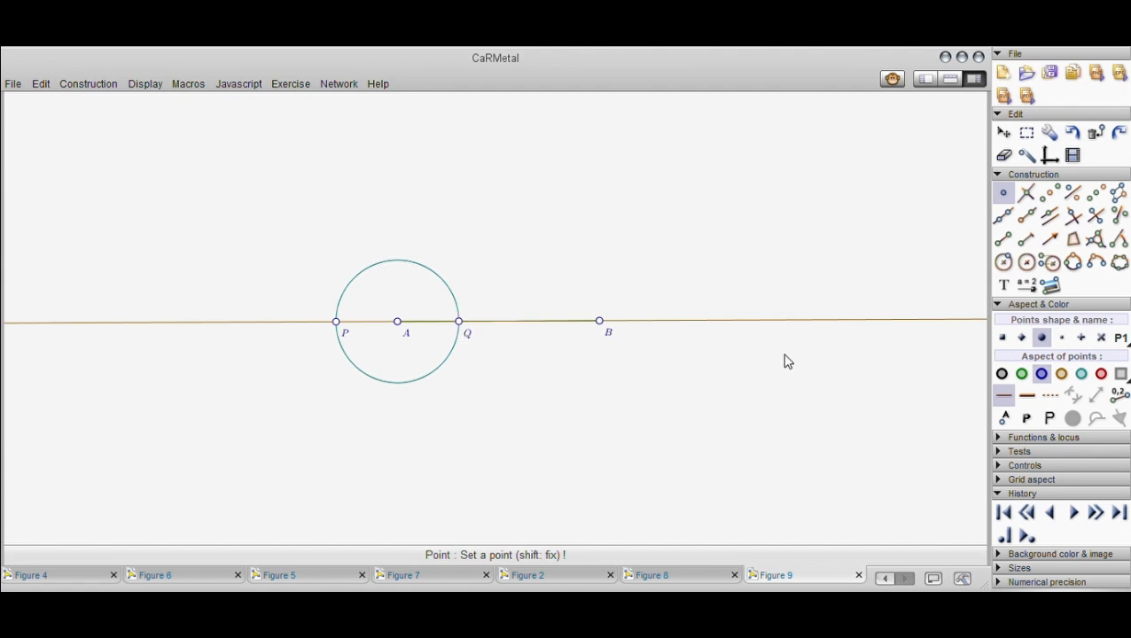
Draw two circles with radius PQ, one centred on P and the other centred on Q.
click(1027, 263)
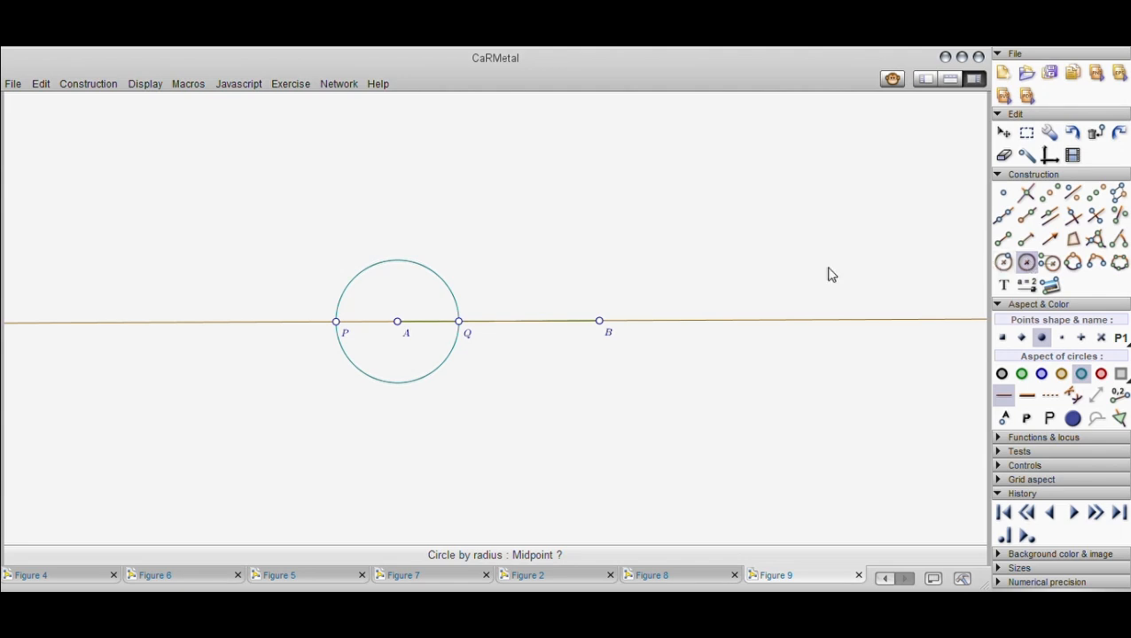
click(335, 322)
click(406, 358)
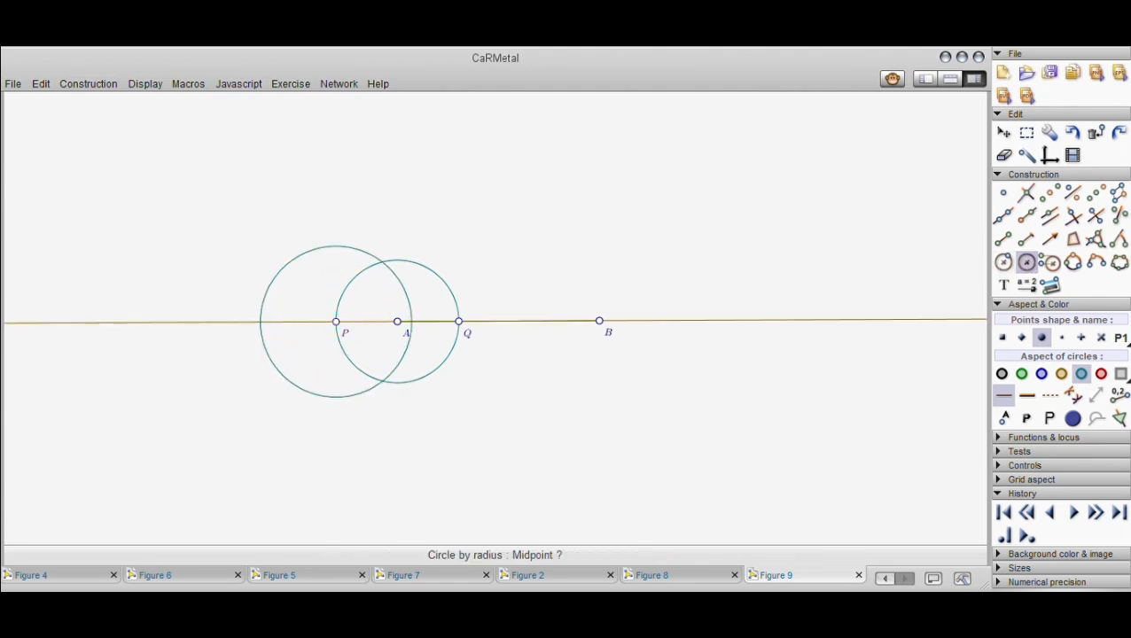
key(Return)
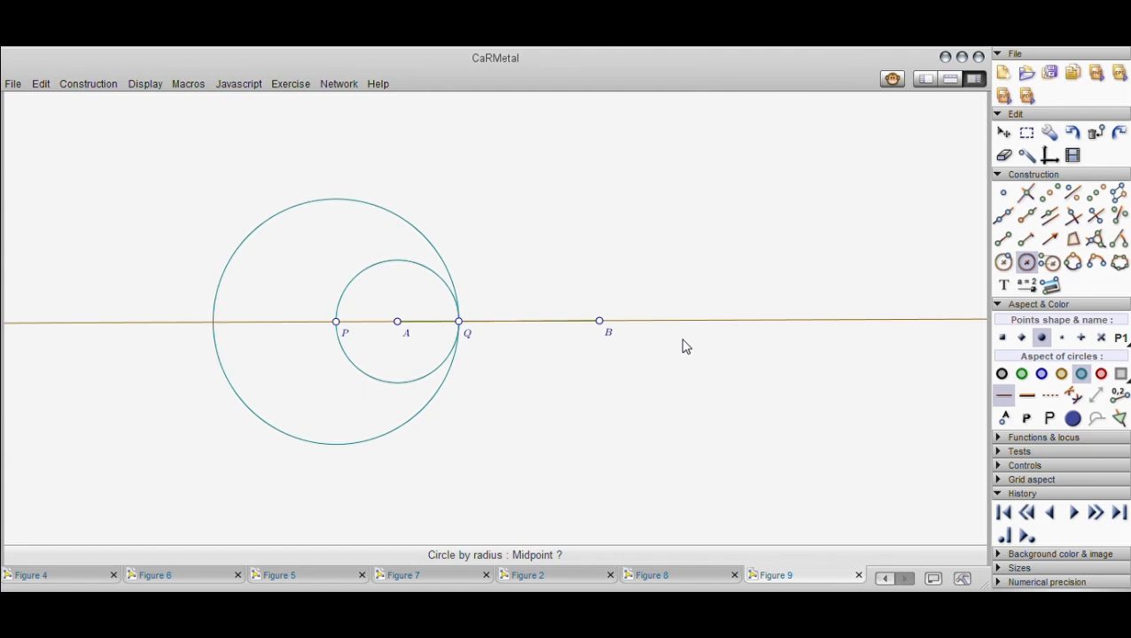
click(460, 323)
click(518, 358)
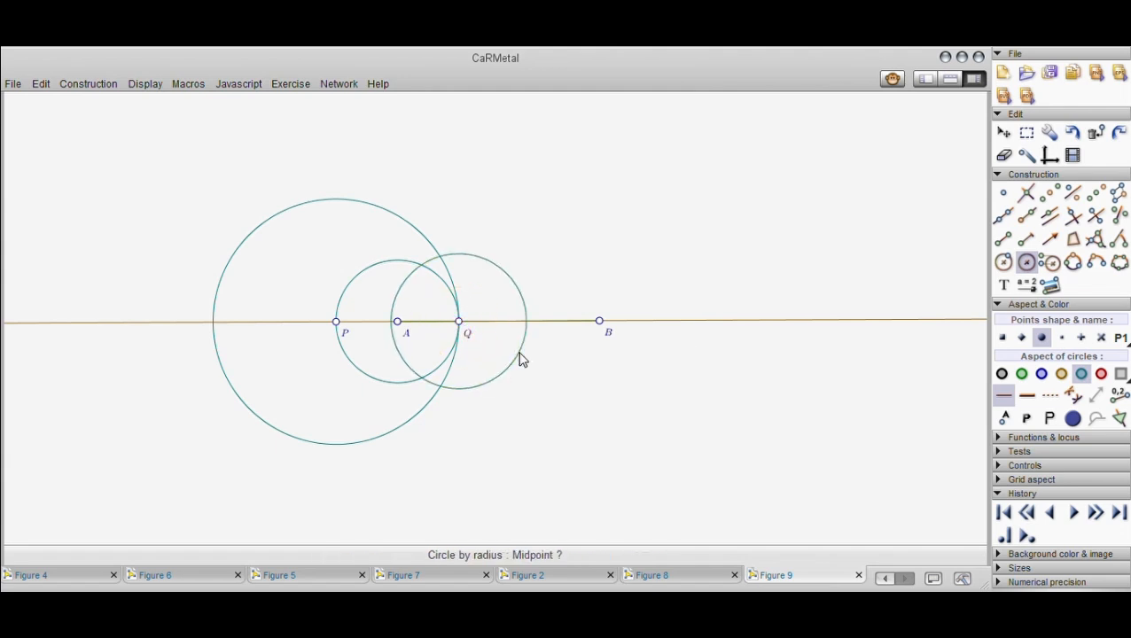
key(Return)
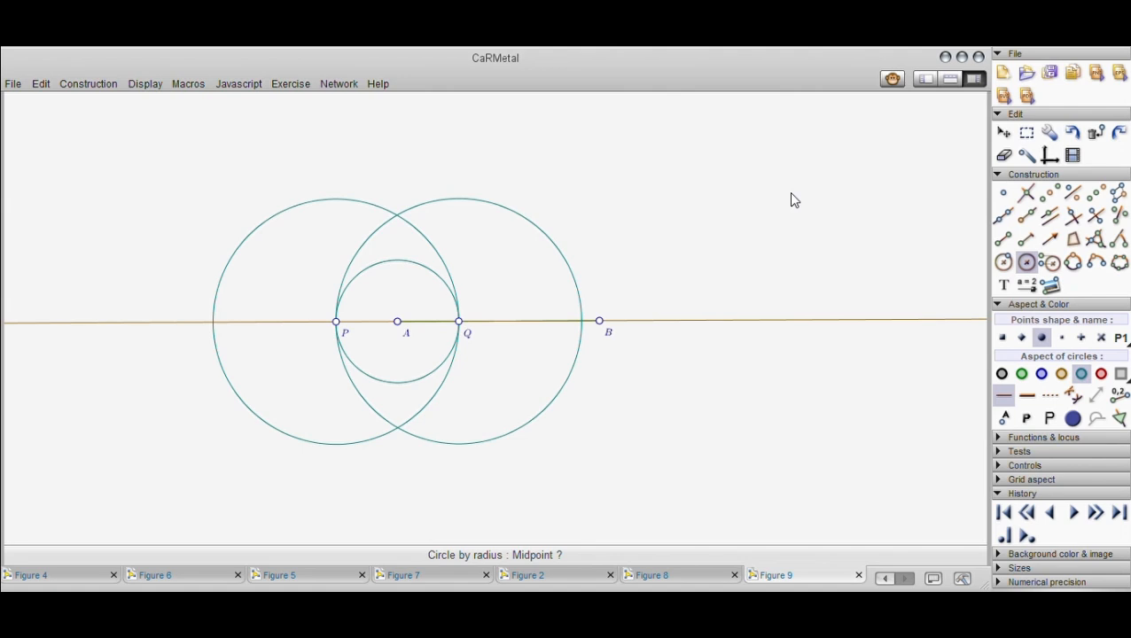
Mark the intersections of the circles centred on P and Q, naming the one above line AB R and the one below S.
click(1002, 192)
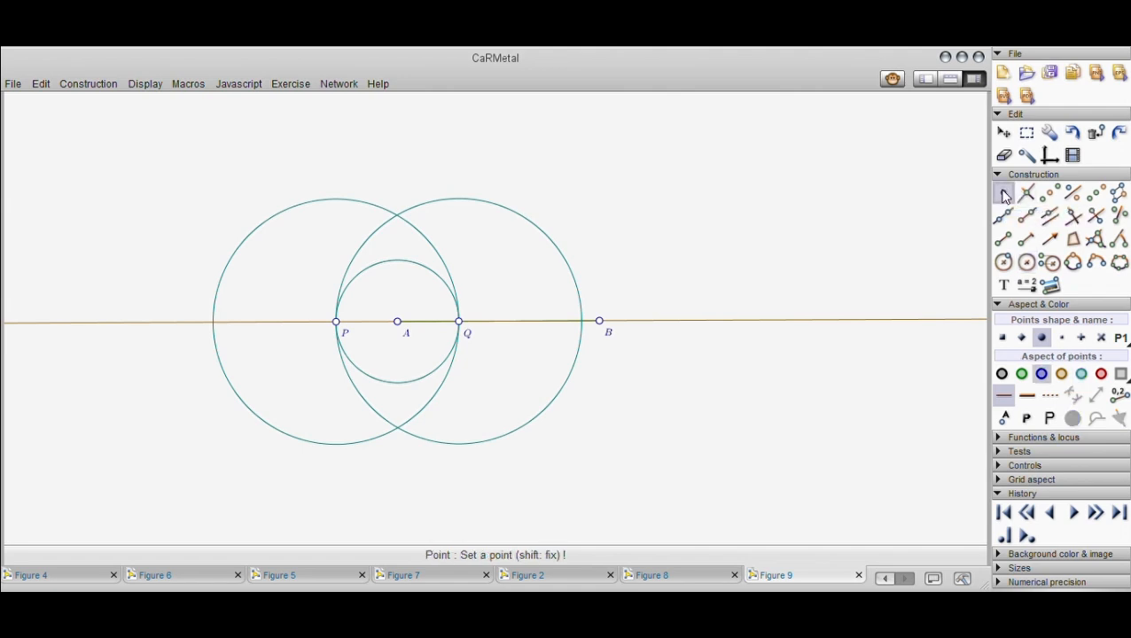
click(397, 216)
click(397, 431)
text(R)
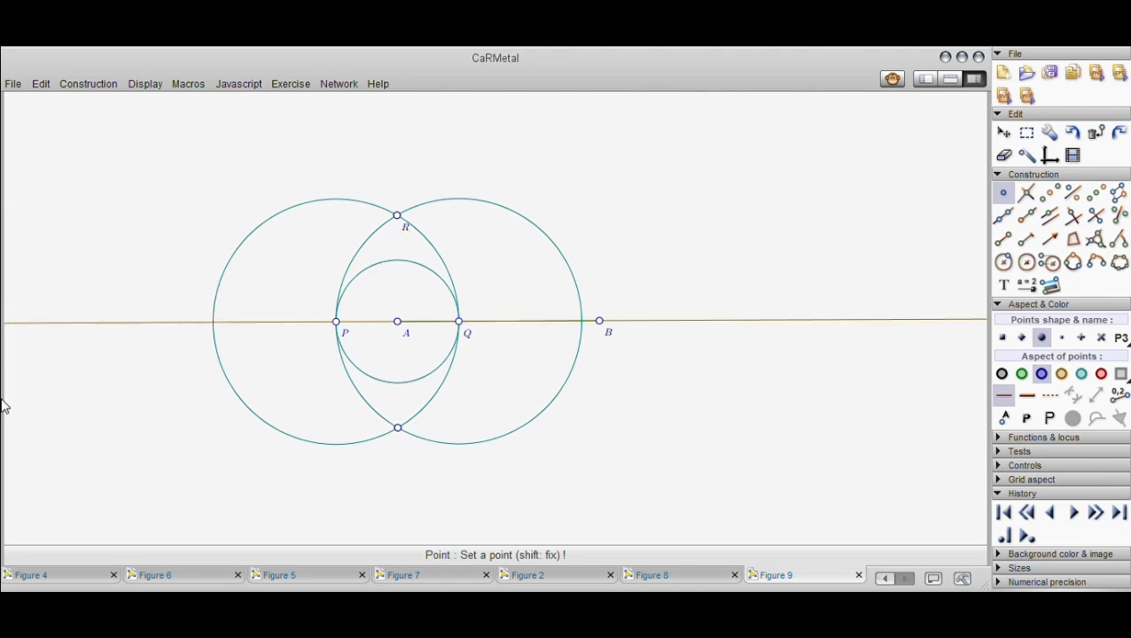
click(398, 428)
Draw a line through R and S, and place an extra point on line AB beyond B.
click(1004, 222)
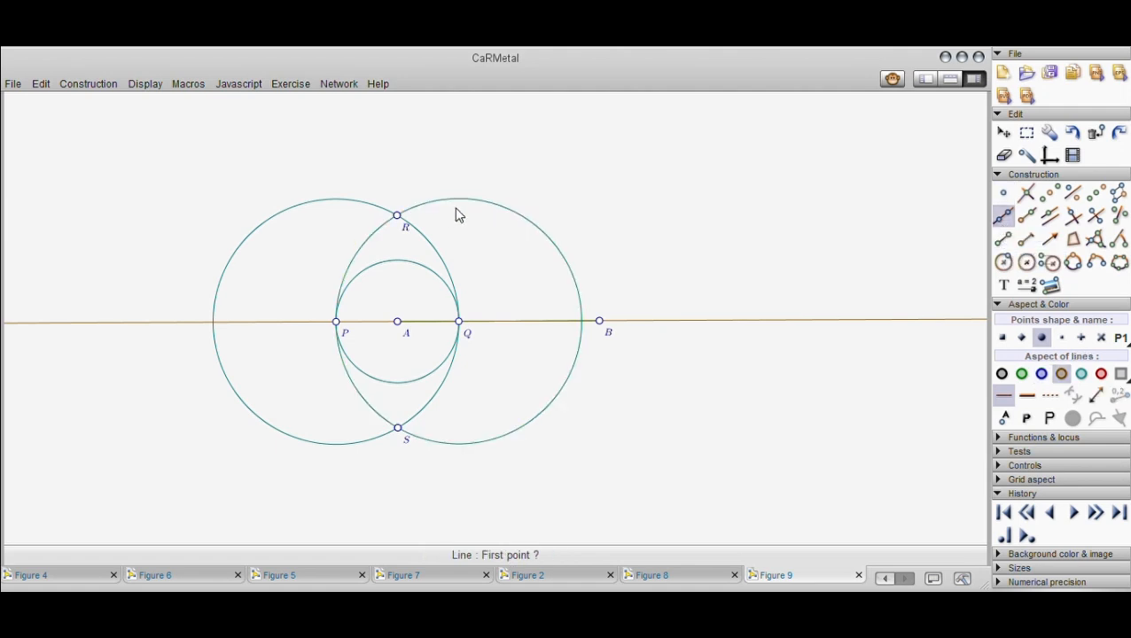
click(397, 216)
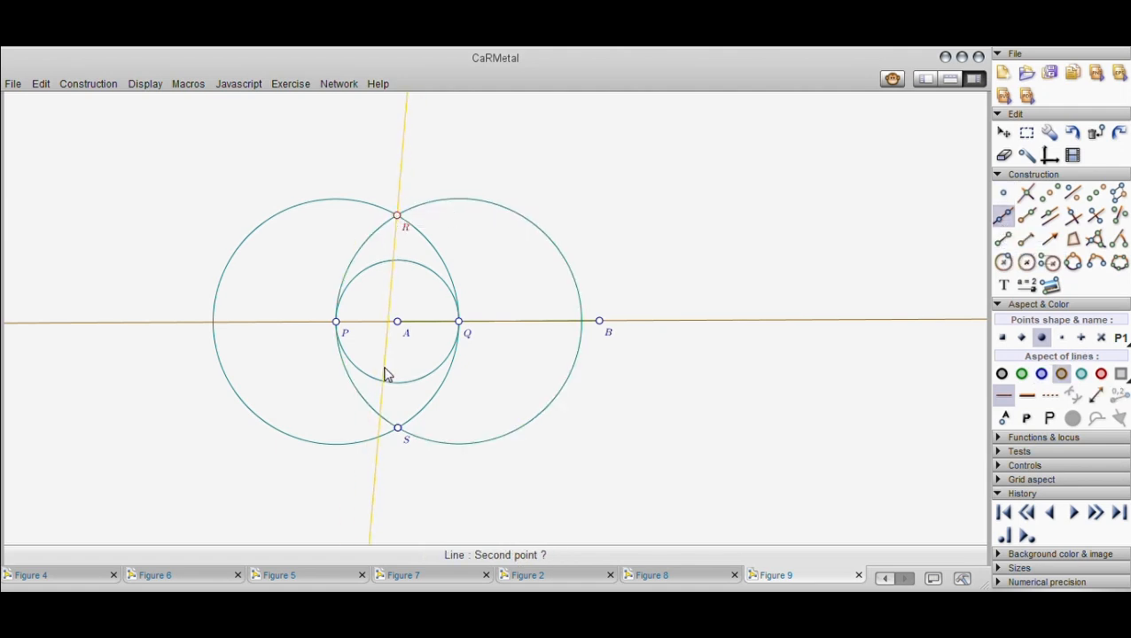
click(398, 430)
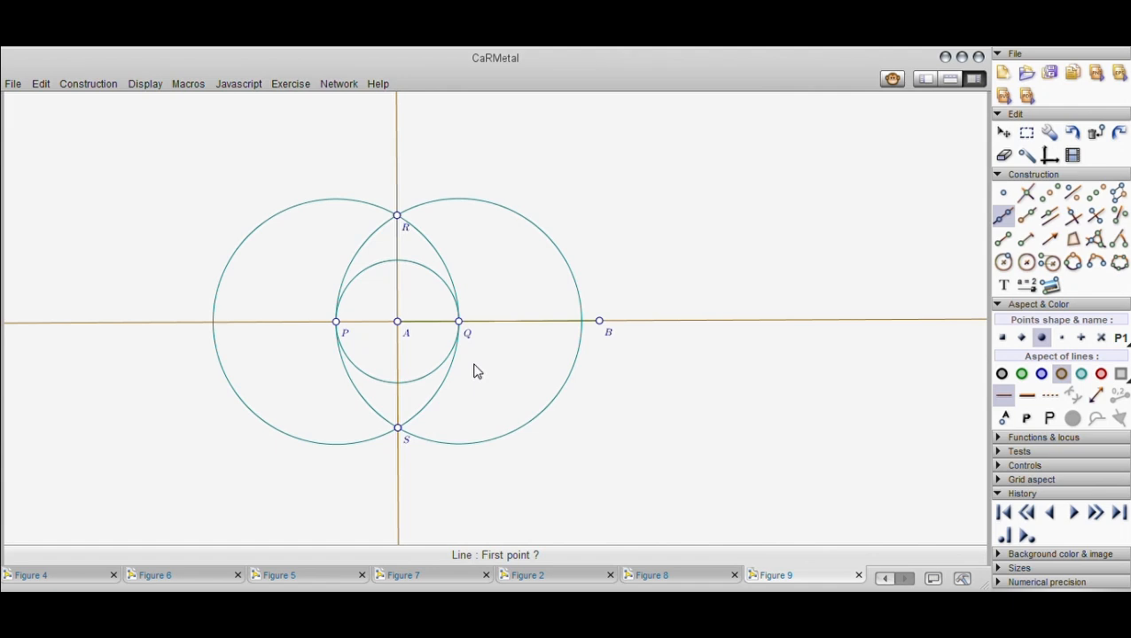
click(701, 335)
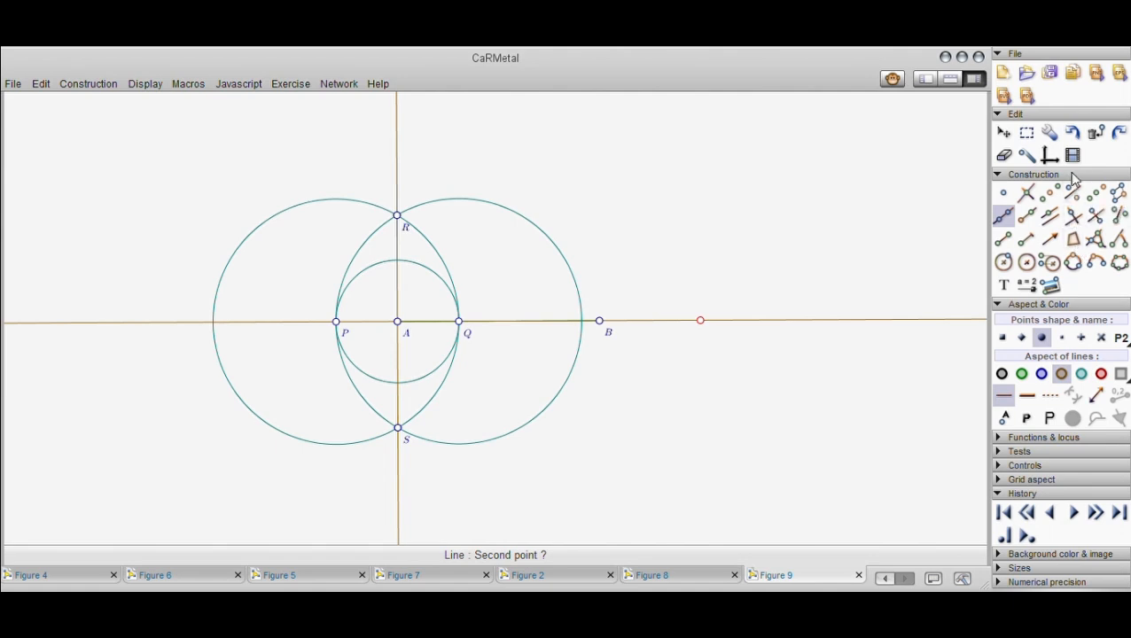
Mark the angle RAB with its vertex at A.
click(1093, 242)
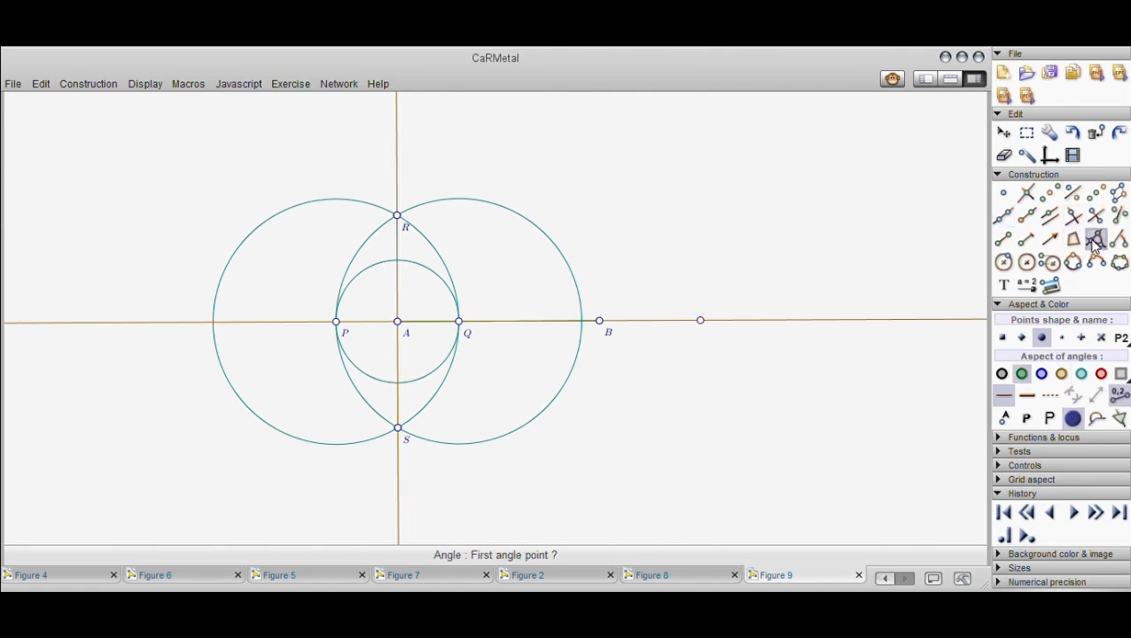
click(398, 217)
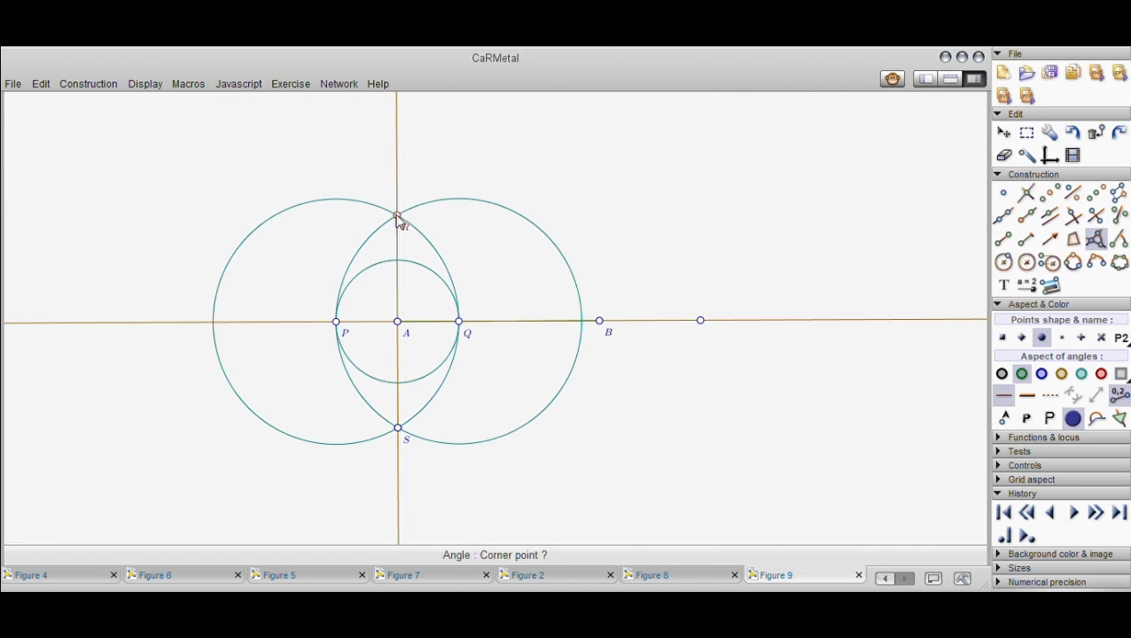
click(398, 321)
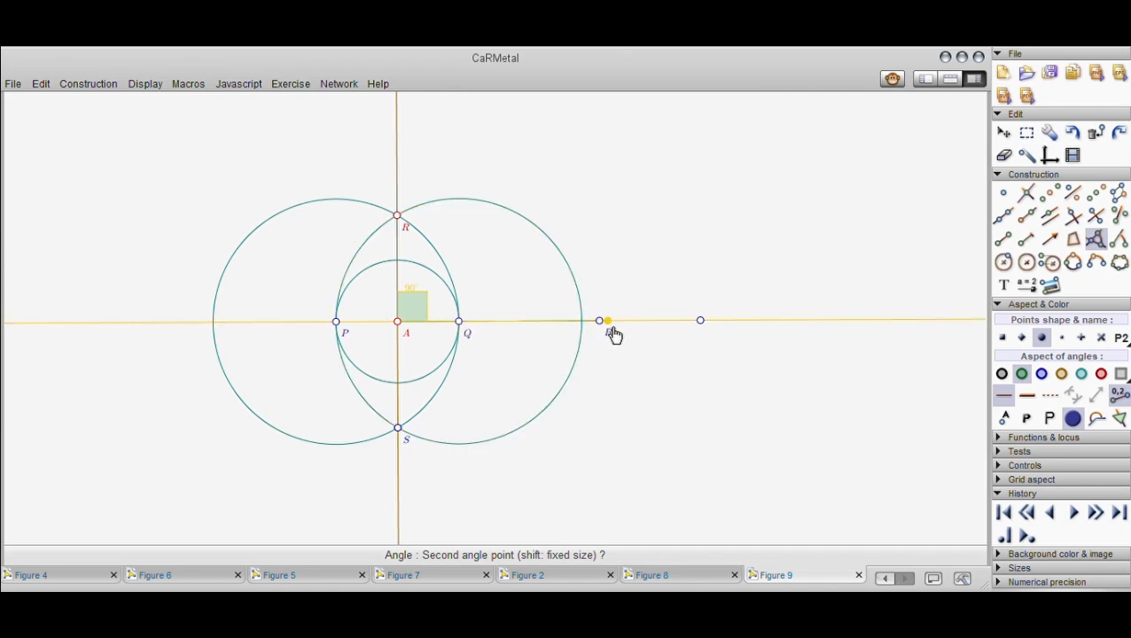
click(600, 321)
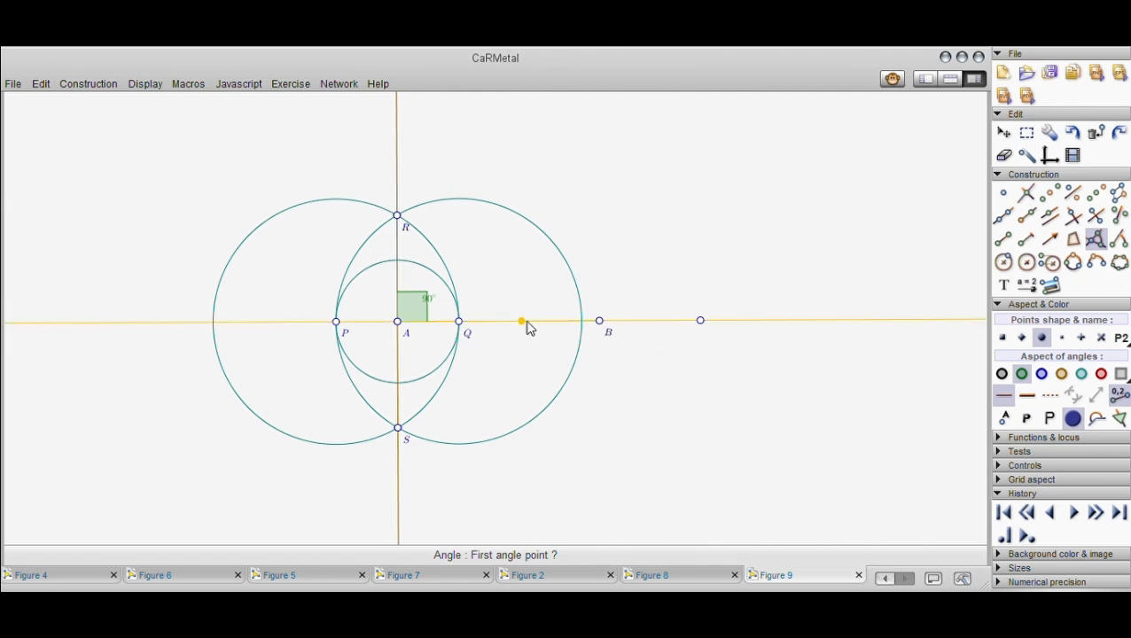
Draw a larger circle centred on A that reaches the outermost intersections of the P and Q circles with line AB.
click(1028, 265)
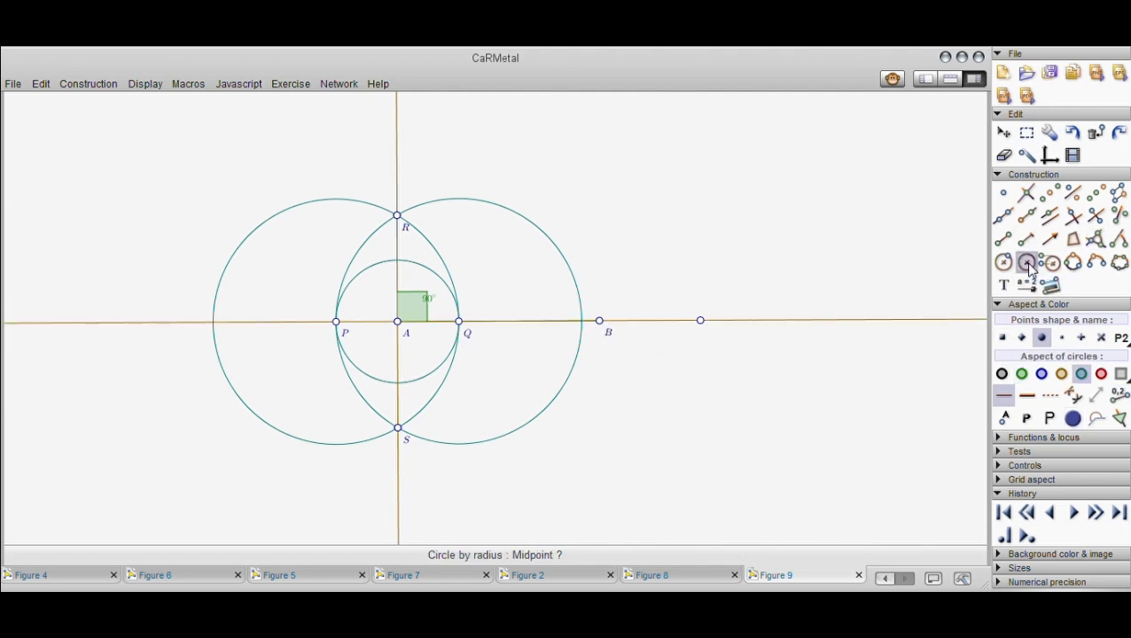
click(397, 321)
click(491, 375)
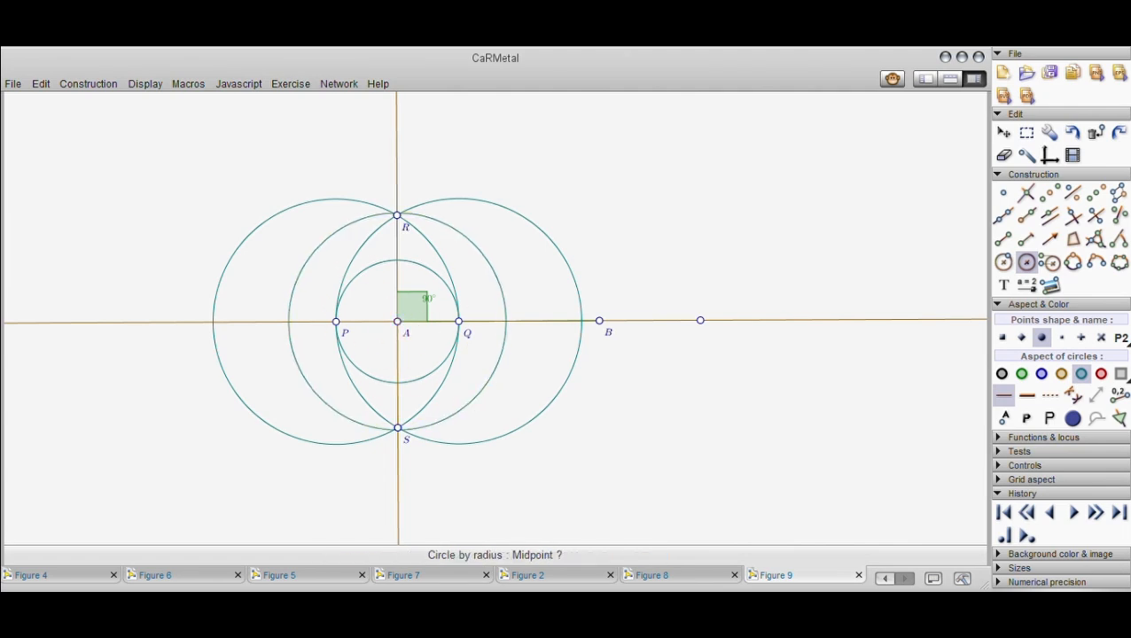
drag(492, 375, 581, 321)
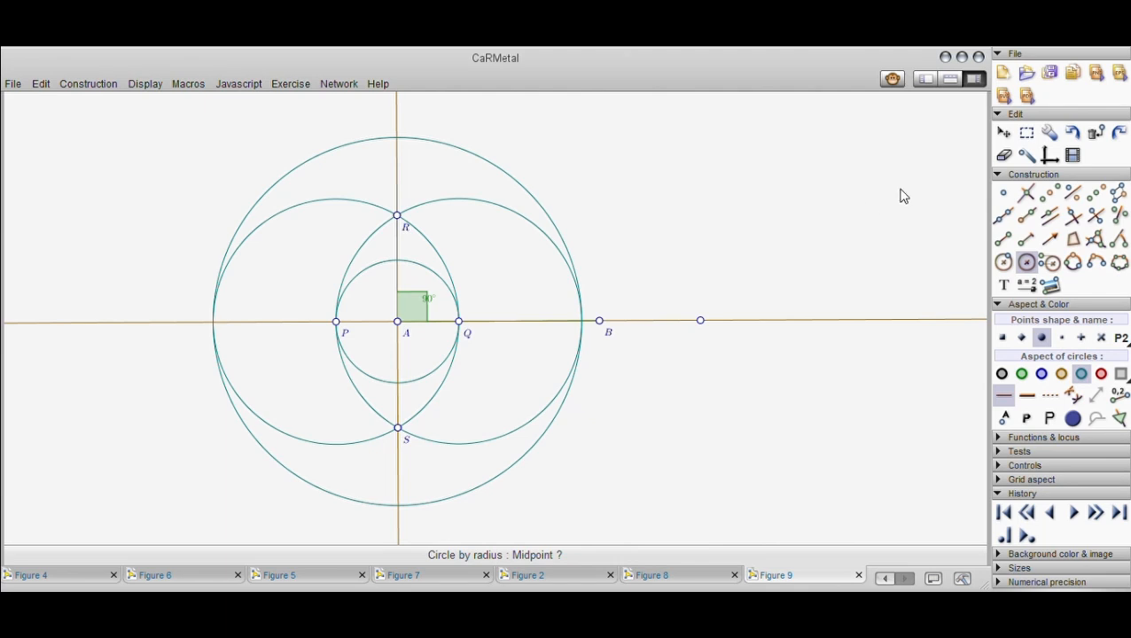
Mark the intersections of the large circle with line RS, naming the upper one D and the lower one E.
click(1003, 192)
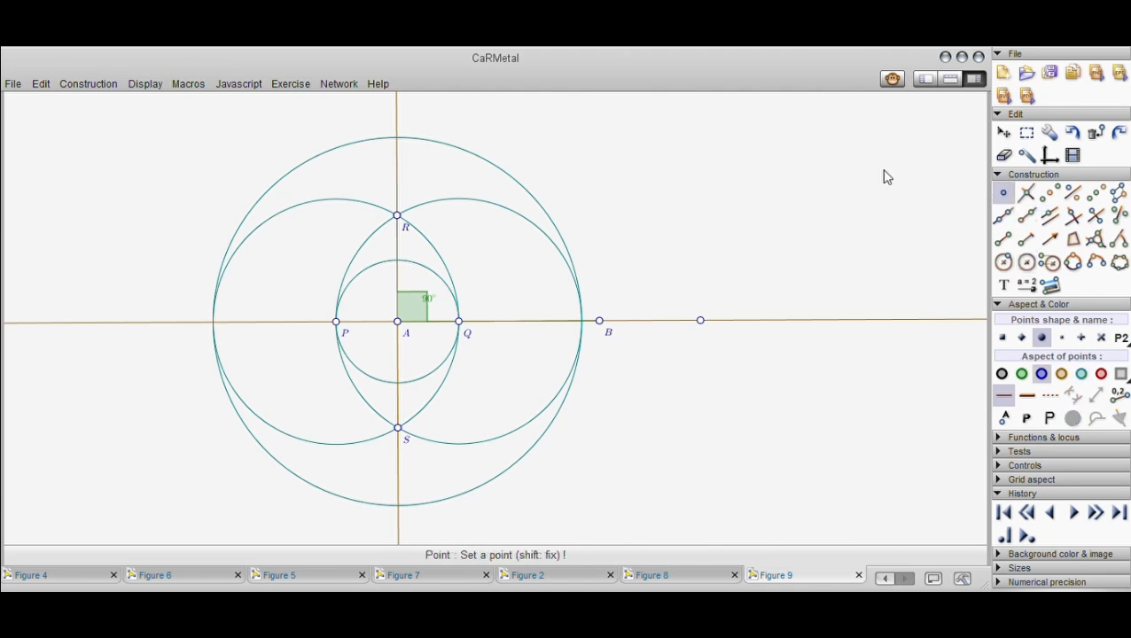
click(396, 137)
click(396, 505)
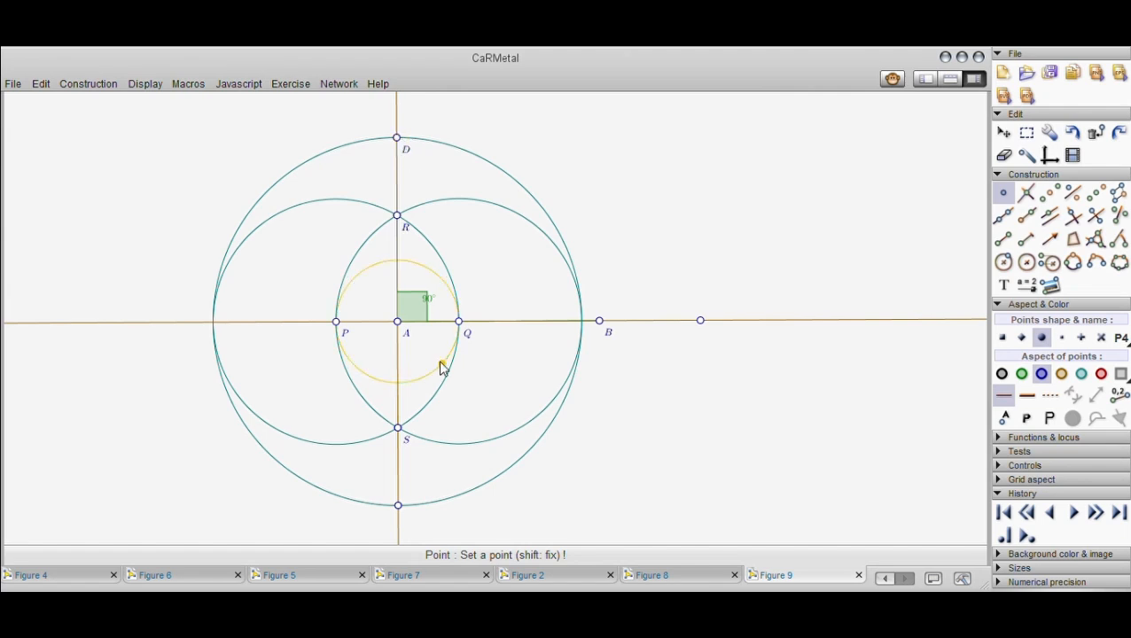
key(shift+e)
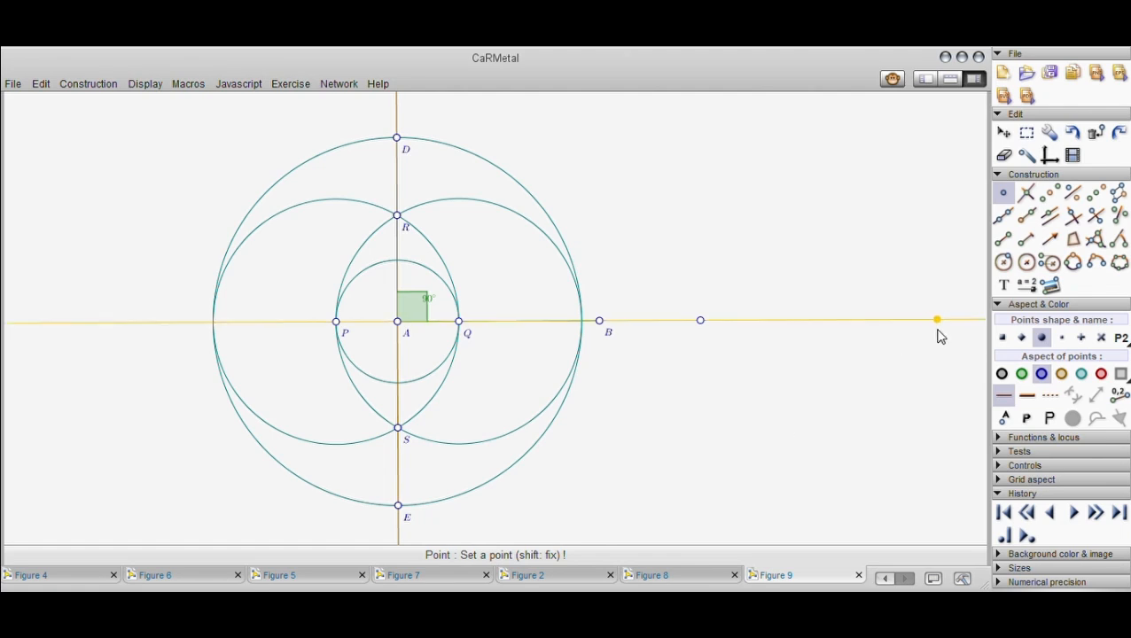
click(1002, 282)
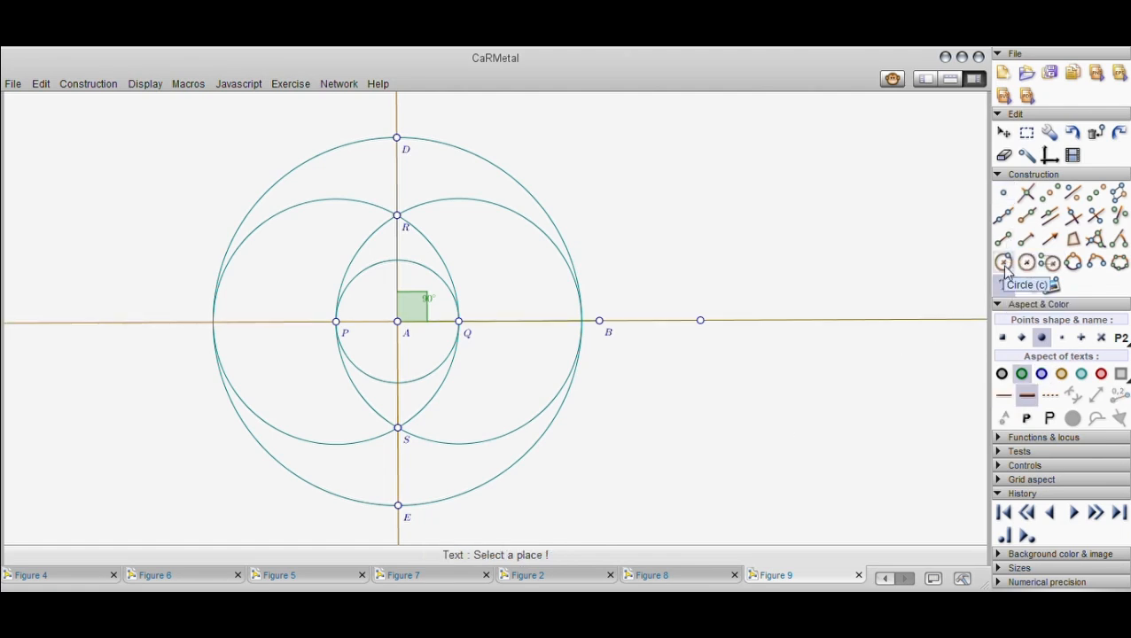
Draw a circle centred on B, sized to match the small circle around A.
click(1027, 262)
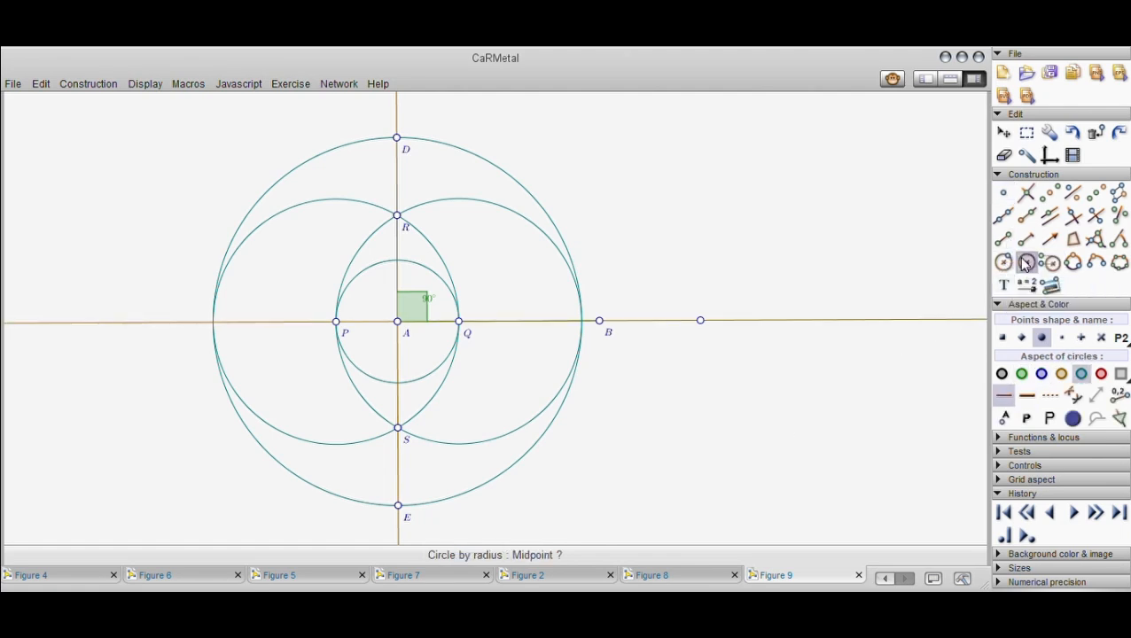
click(599, 321)
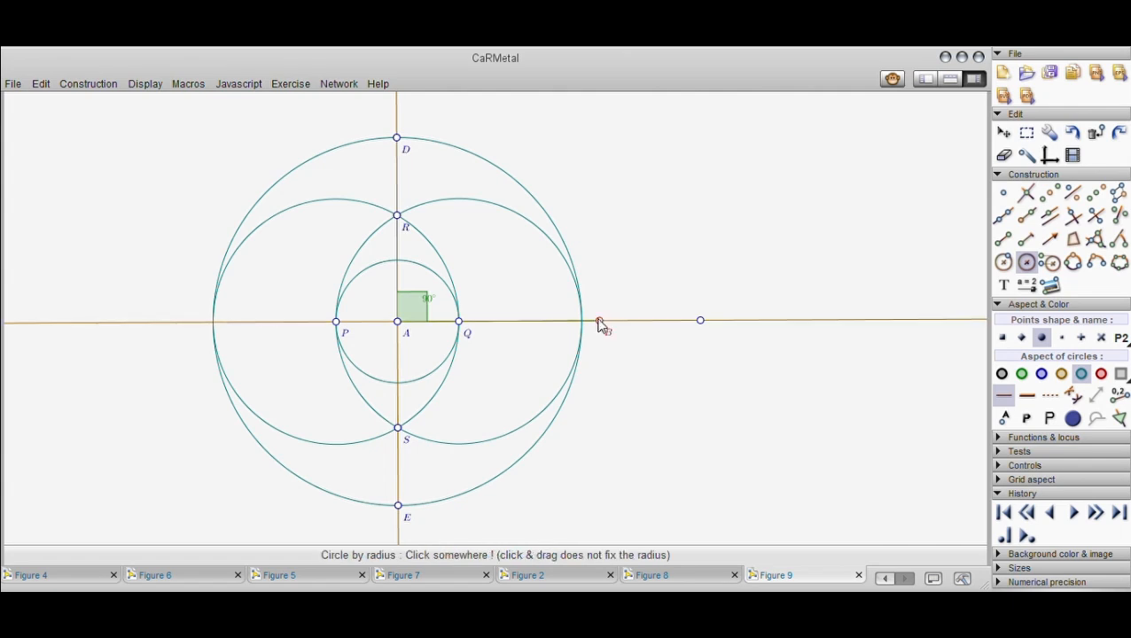
click(645, 366)
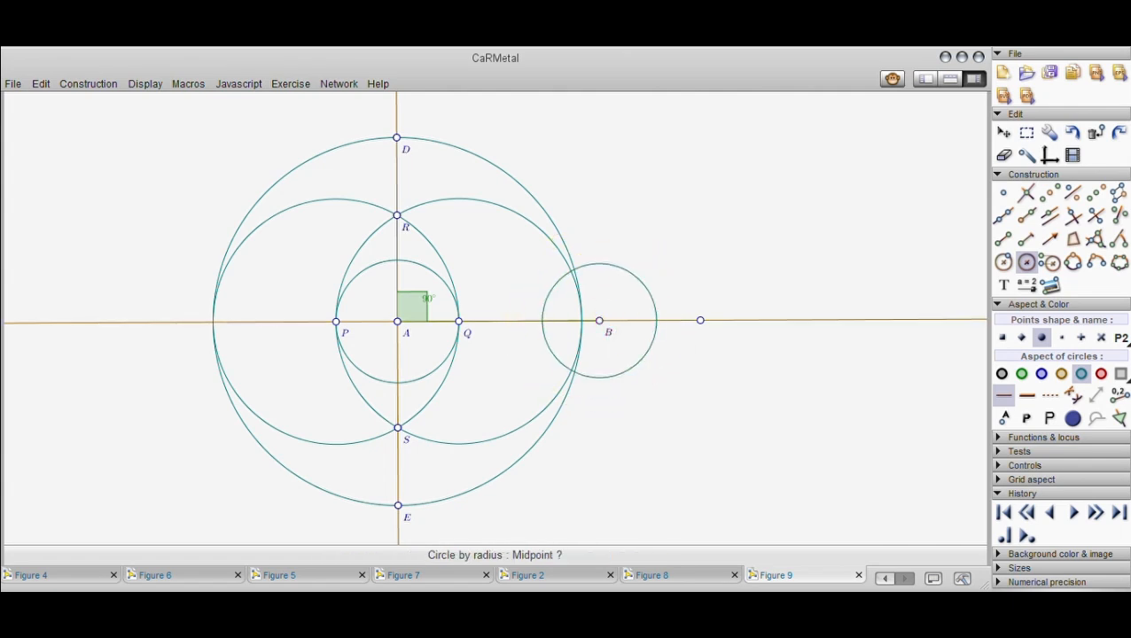
drag(640, 360, 642, 365)
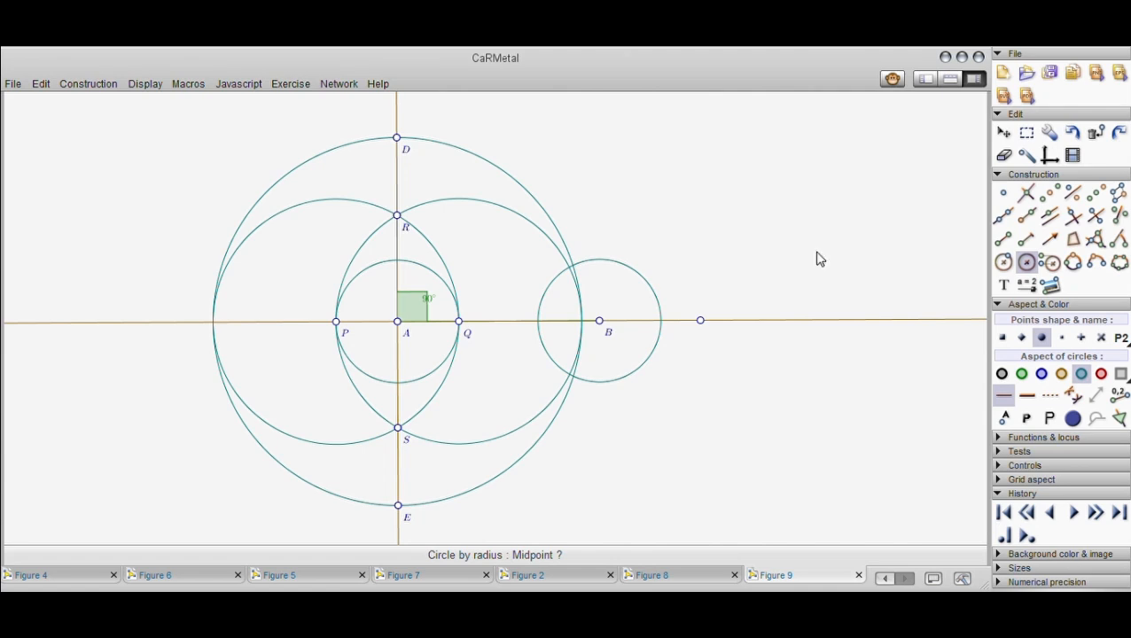
Mark the intersections of the B circle with line AB, naming the one nearer A U and the one beyond B T.
click(1001, 199)
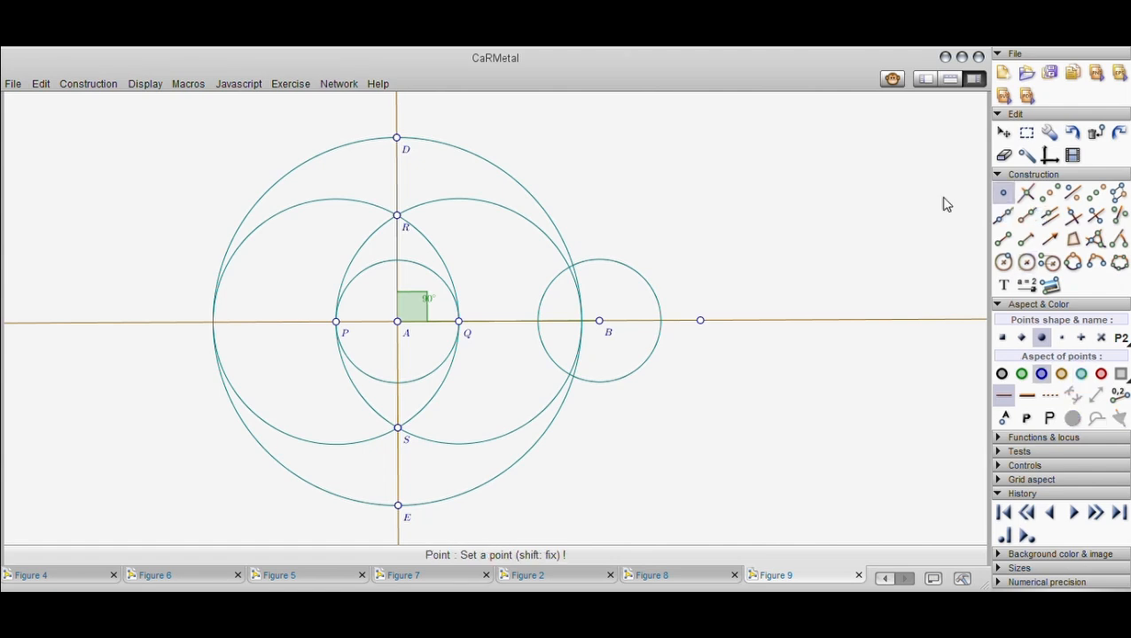
click(538, 320)
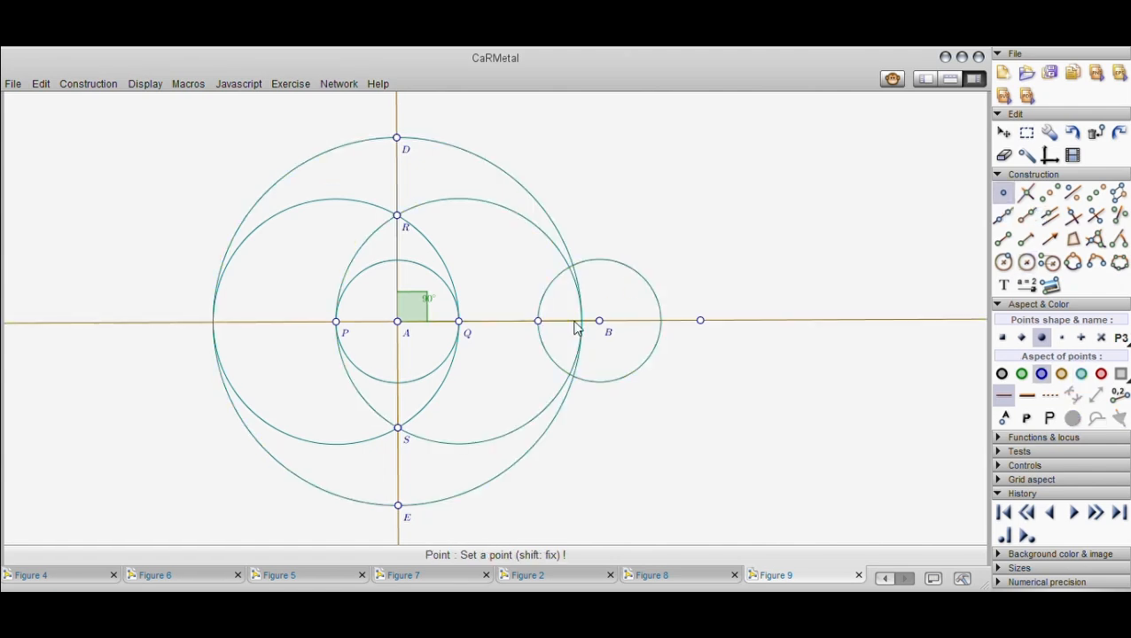
click(660, 321)
click(537, 336)
text(U)
click(654, 331)
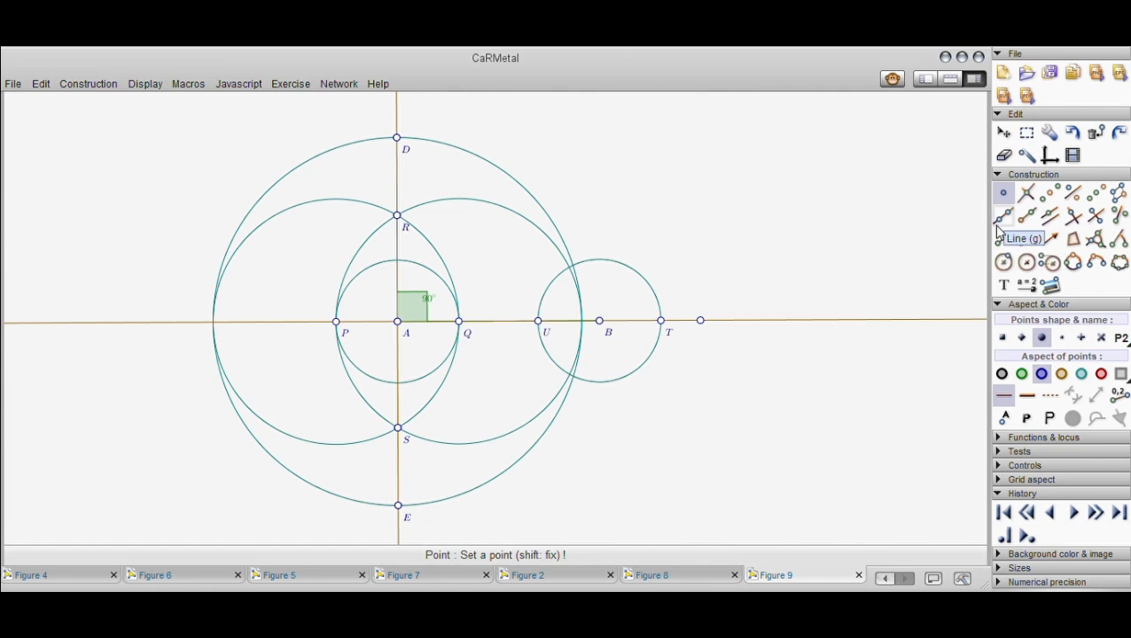
Draw two equal circles centred on U and T, each passing through the other's centre.
click(1027, 262)
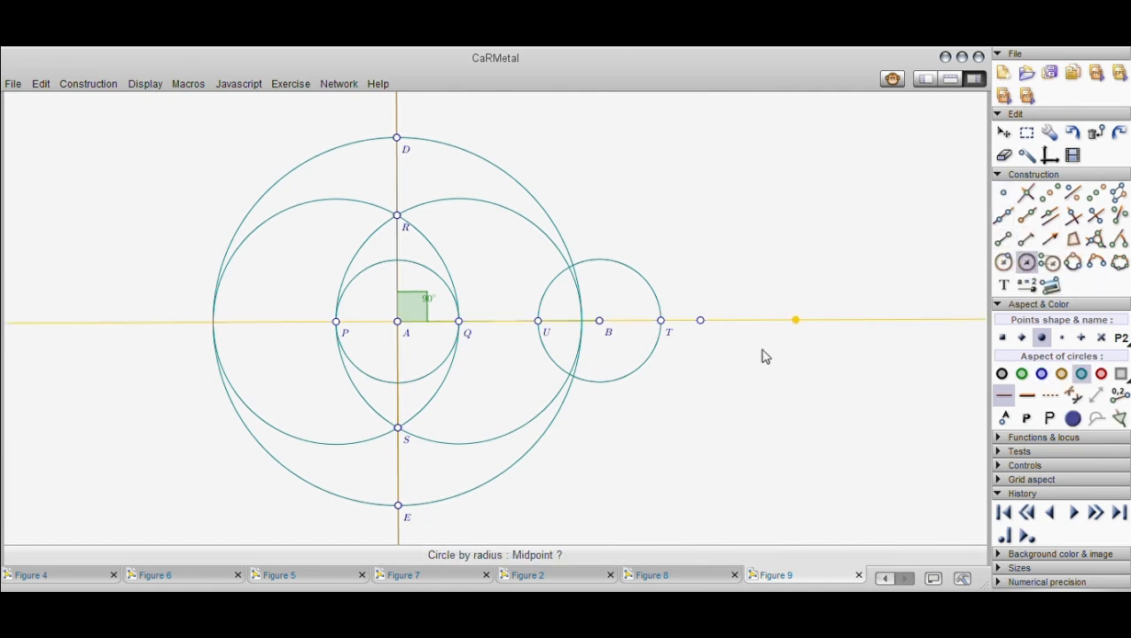
click(538, 322)
click(558, 343)
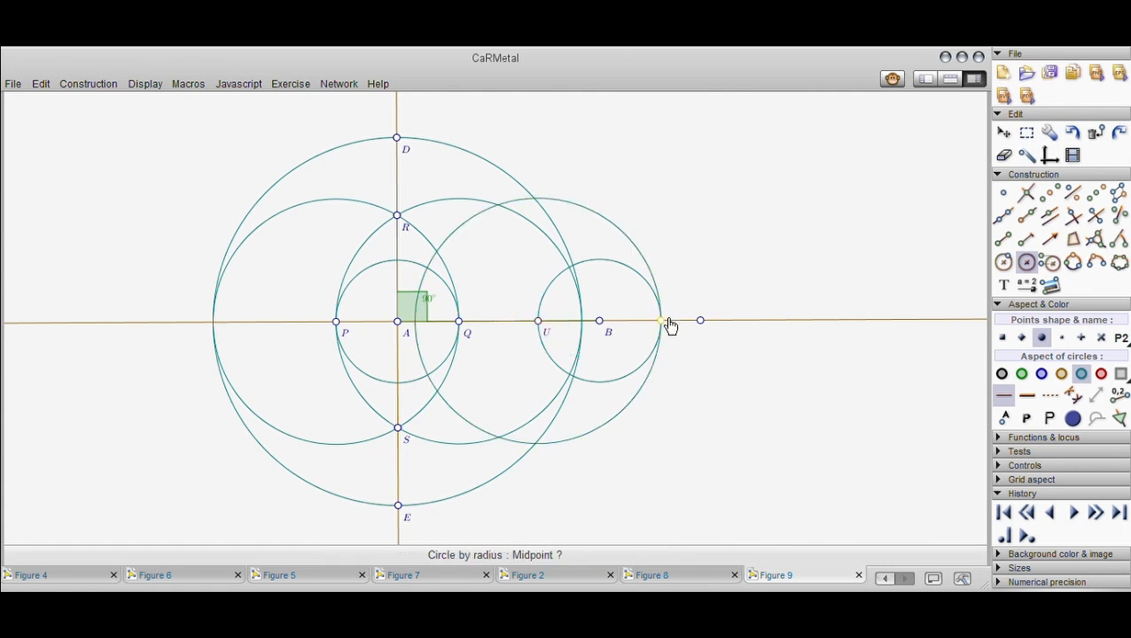
click(662, 322)
click(702, 400)
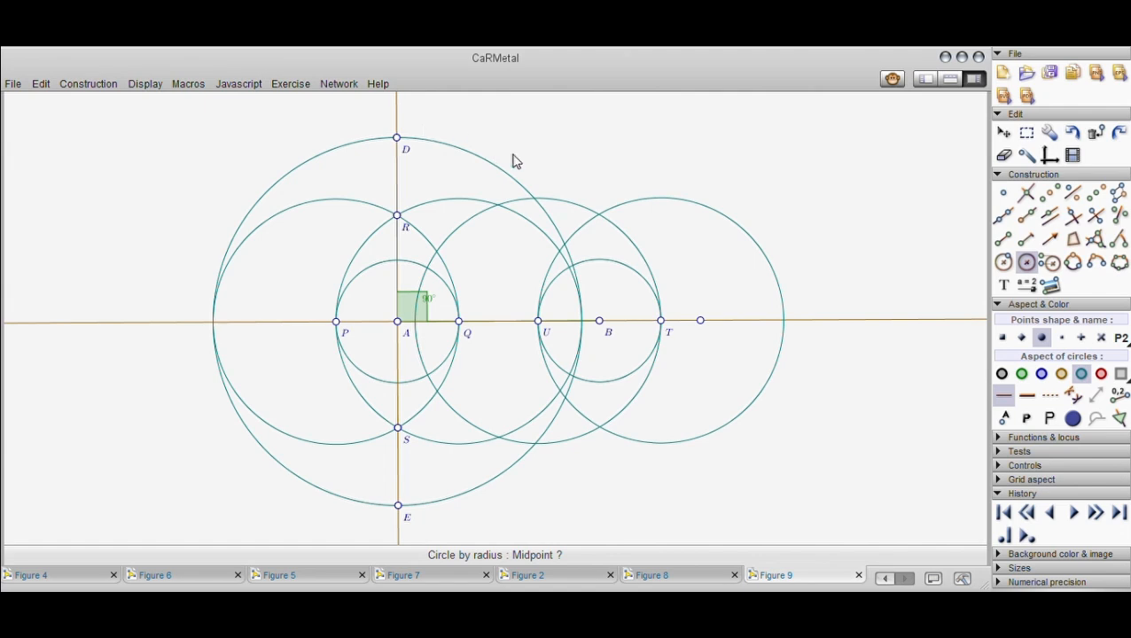
Mark the intersections of the U and T circles, naming the upper one W and the lower one V.
click(1003, 193)
click(600, 217)
click(602, 437)
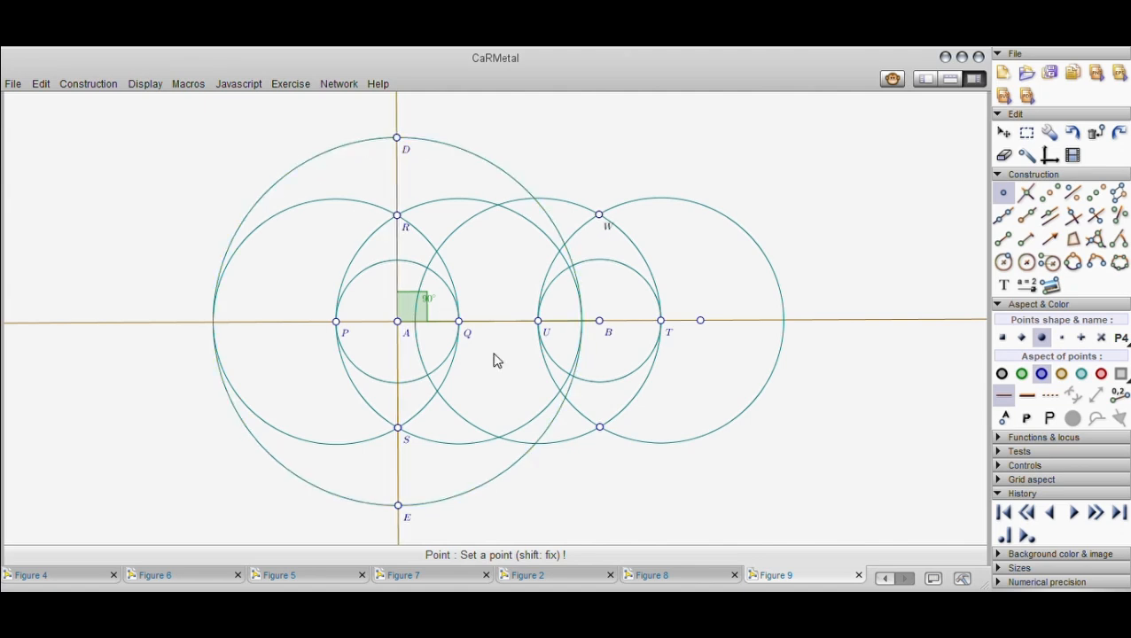
click(599, 428)
Draw a line through W and V.
click(1003, 215)
click(597, 218)
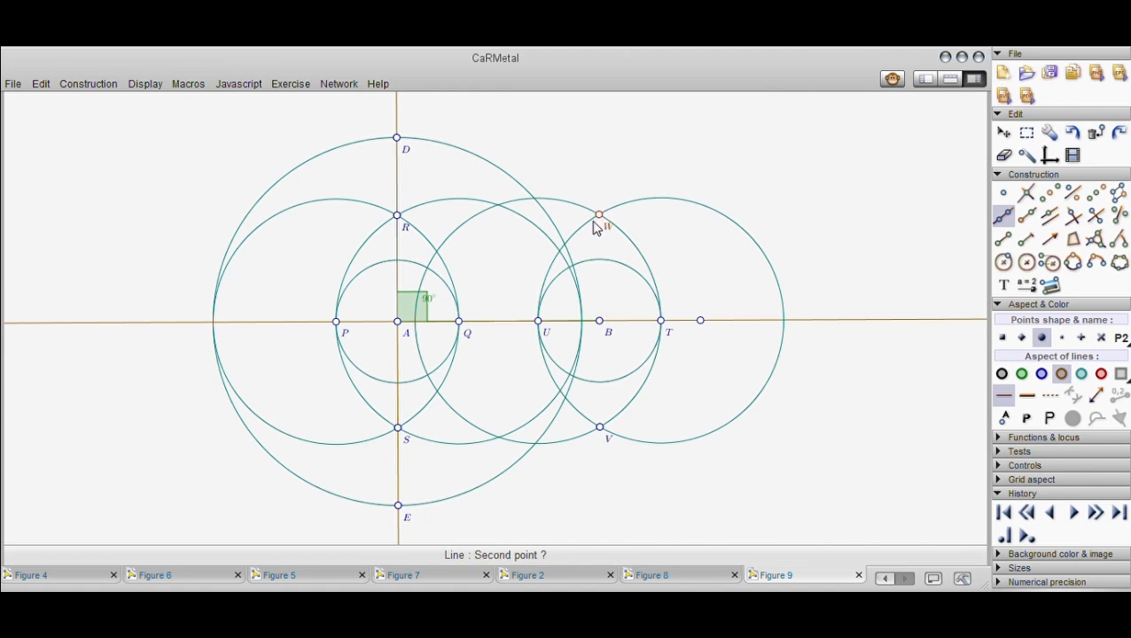
click(601, 430)
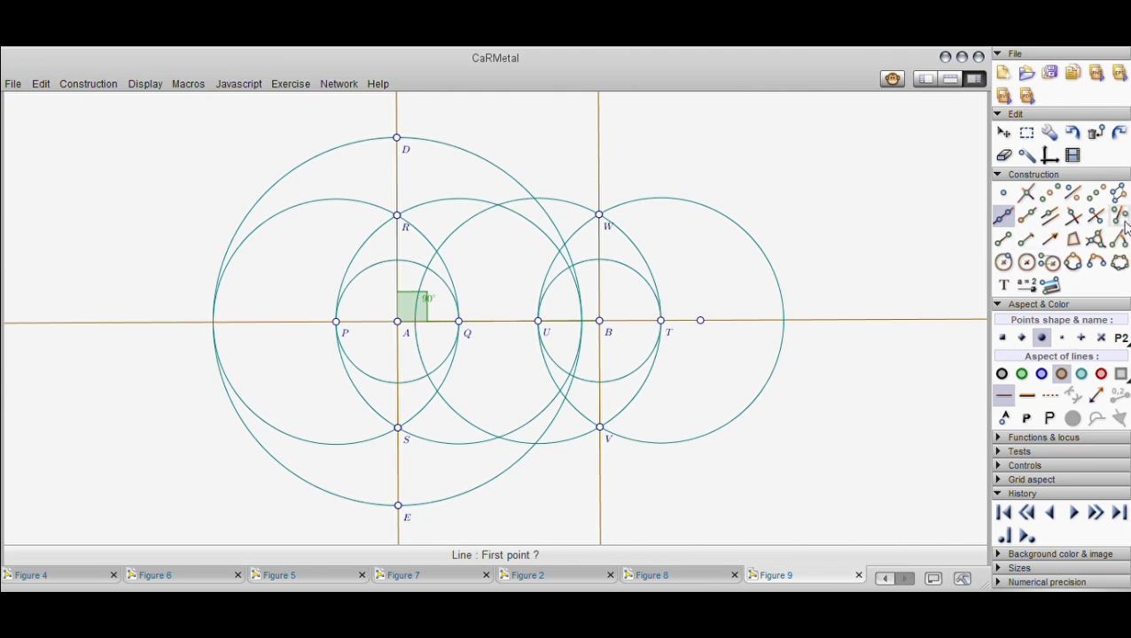
Mark the angle between BW and BA with its vertex at B.
click(1097, 241)
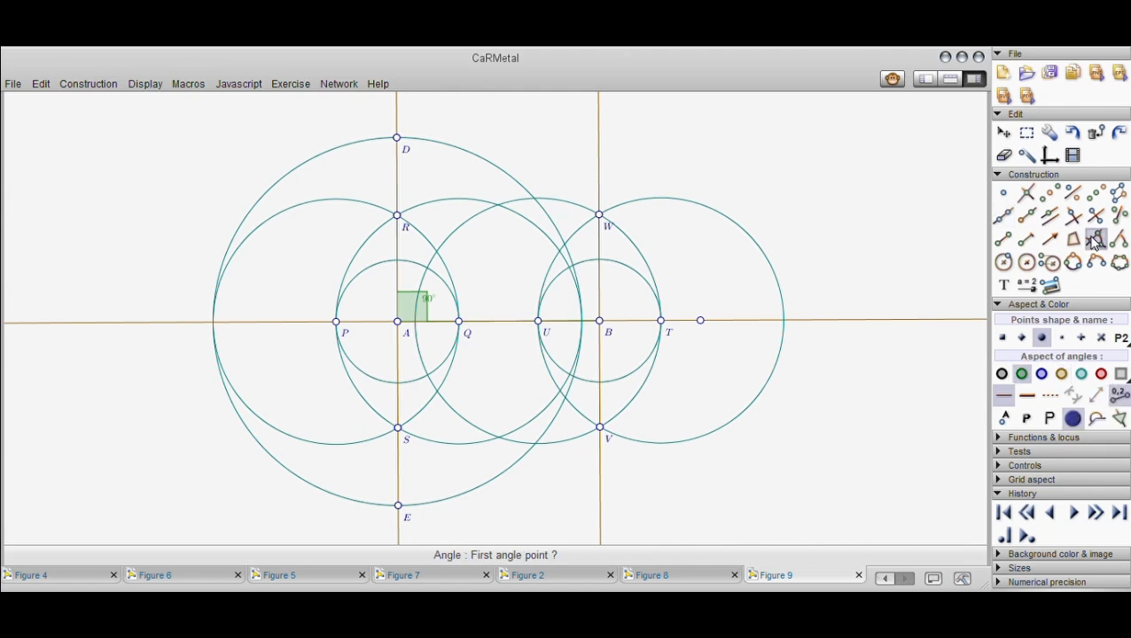
click(600, 215)
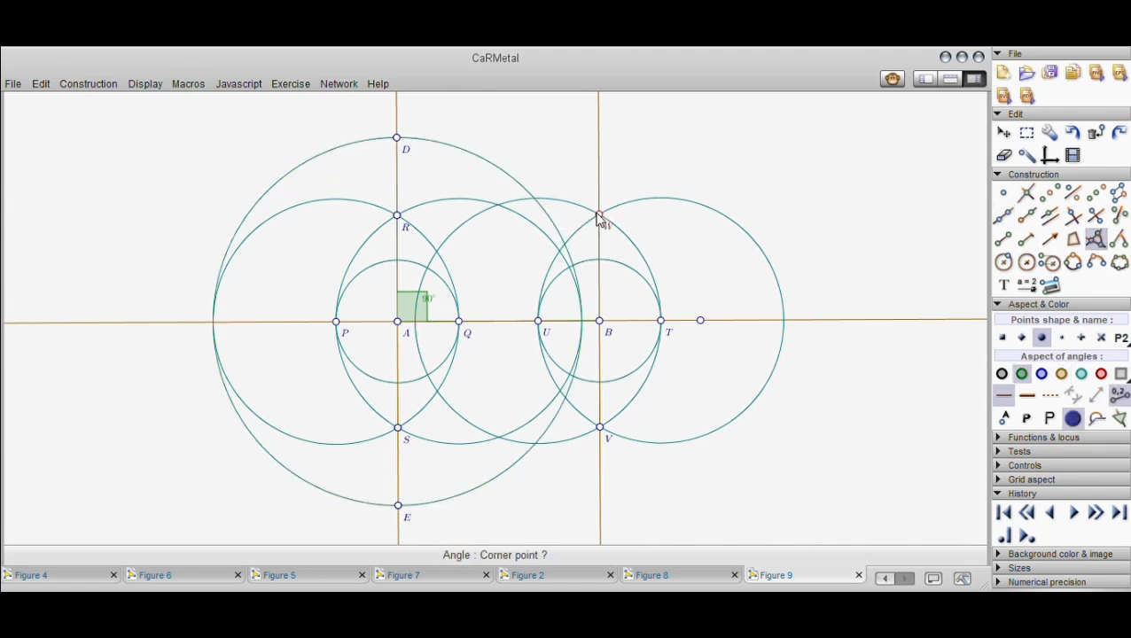
click(607, 323)
click(520, 334)
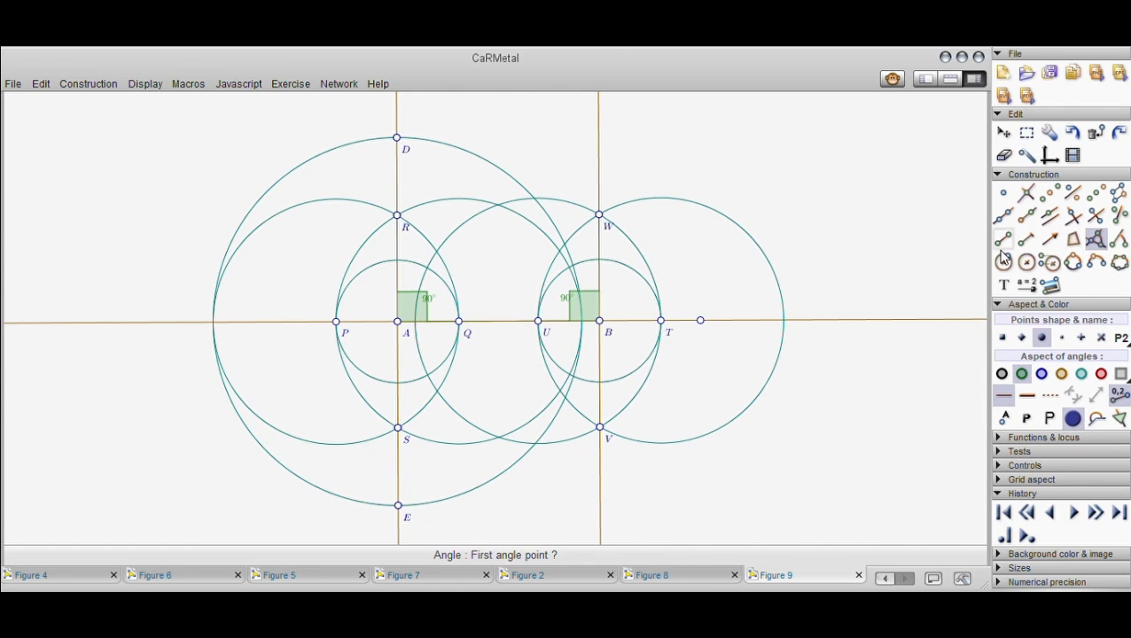
Draw a larger circle centred on B that reaches the outermost intersections of the U and T circles with line AB.
click(1025, 262)
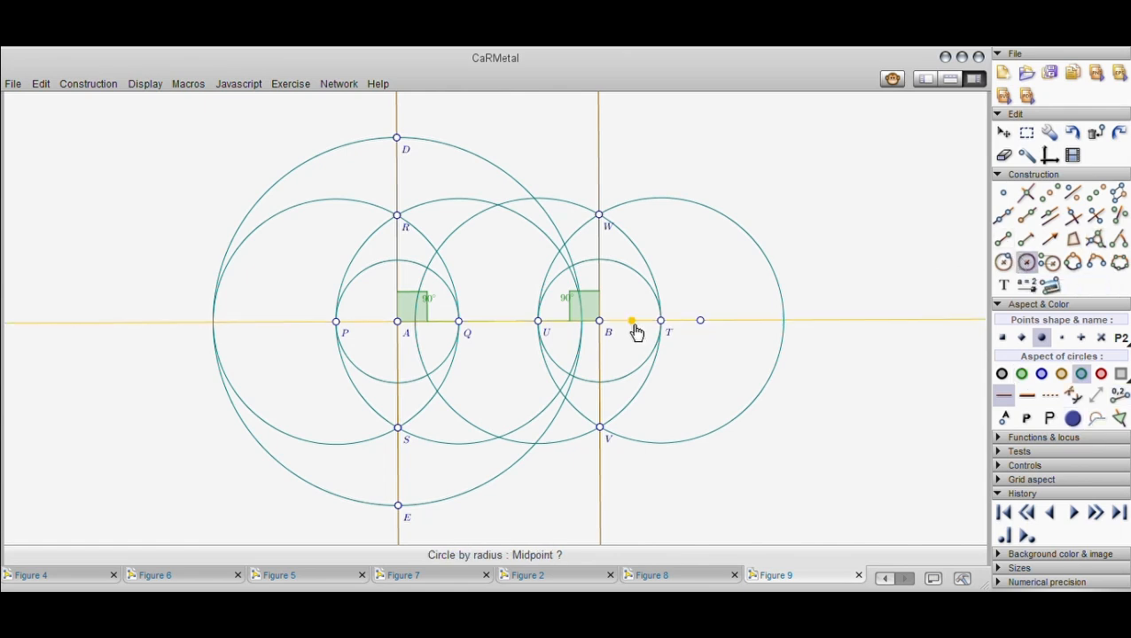
click(610, 324)
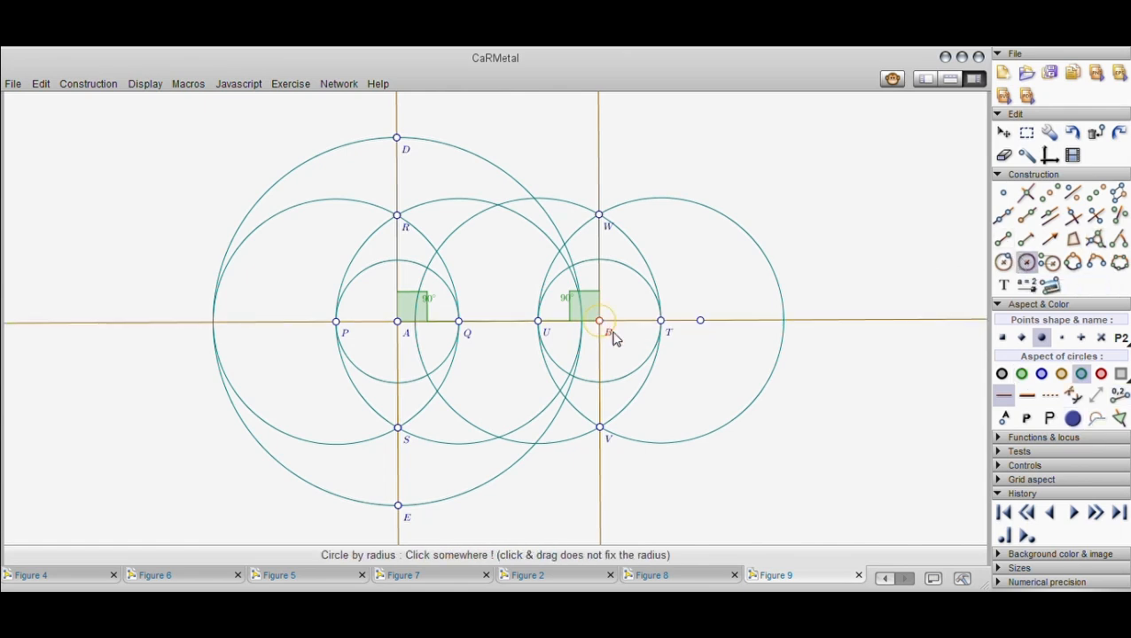
click(653, 409)
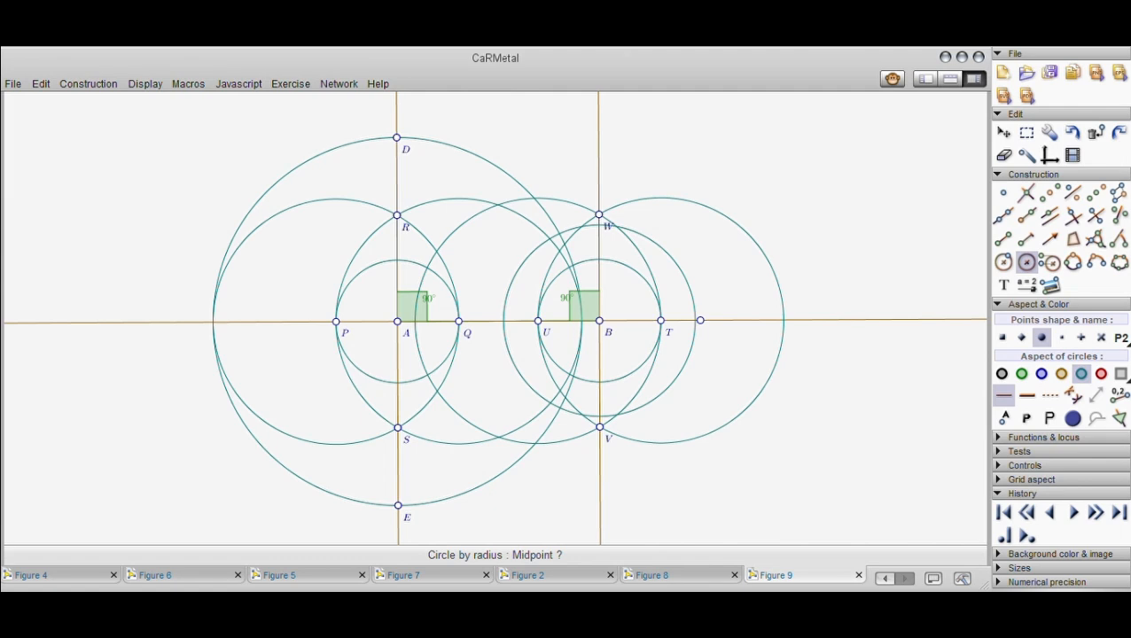
key(Return)
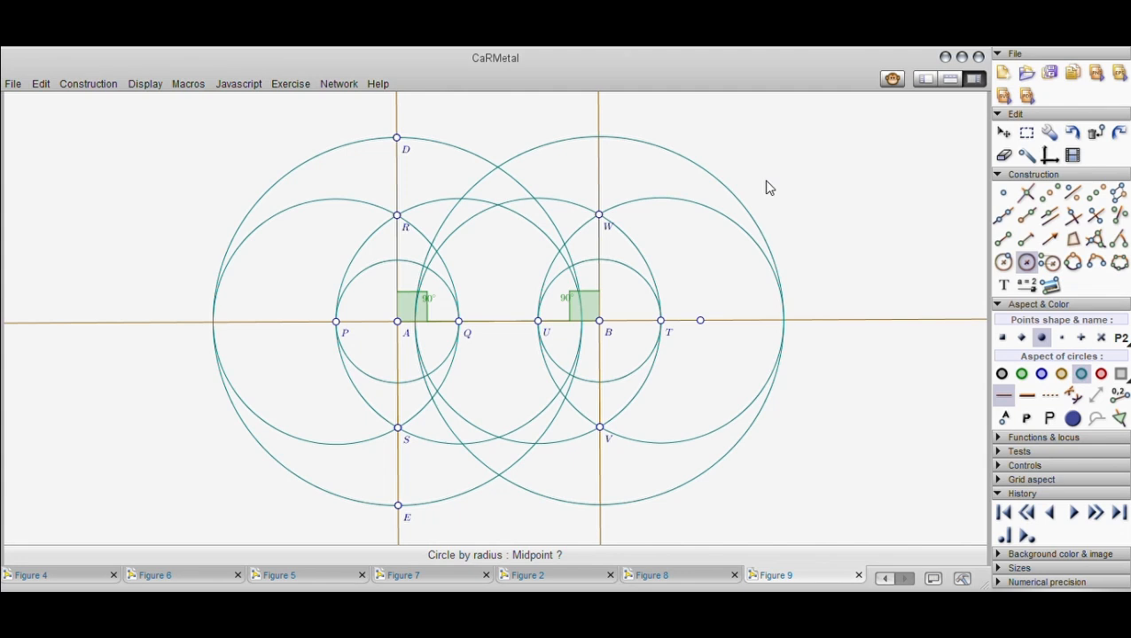
Mark the intersections of the large B circle with line WV, naming the upper one C and the lower one F.
click(1002, 197)
click(598, 137)
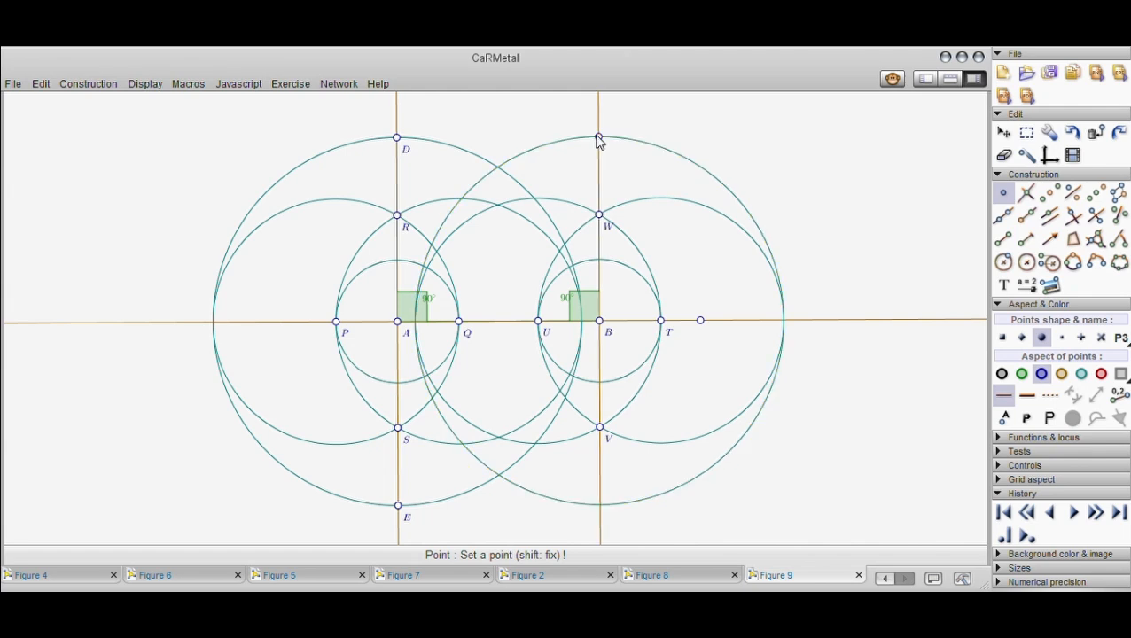
click(599, 505)
click(597, 139)
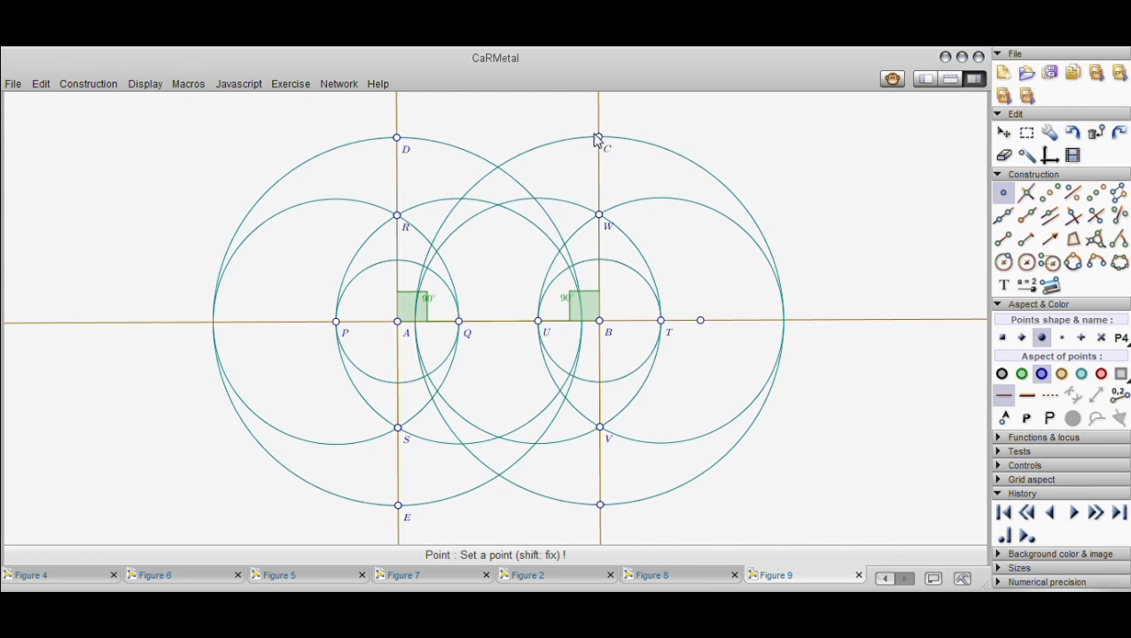
click(603, 508)
text(F)
Draw a segment from C to D.
click(1007, 240)
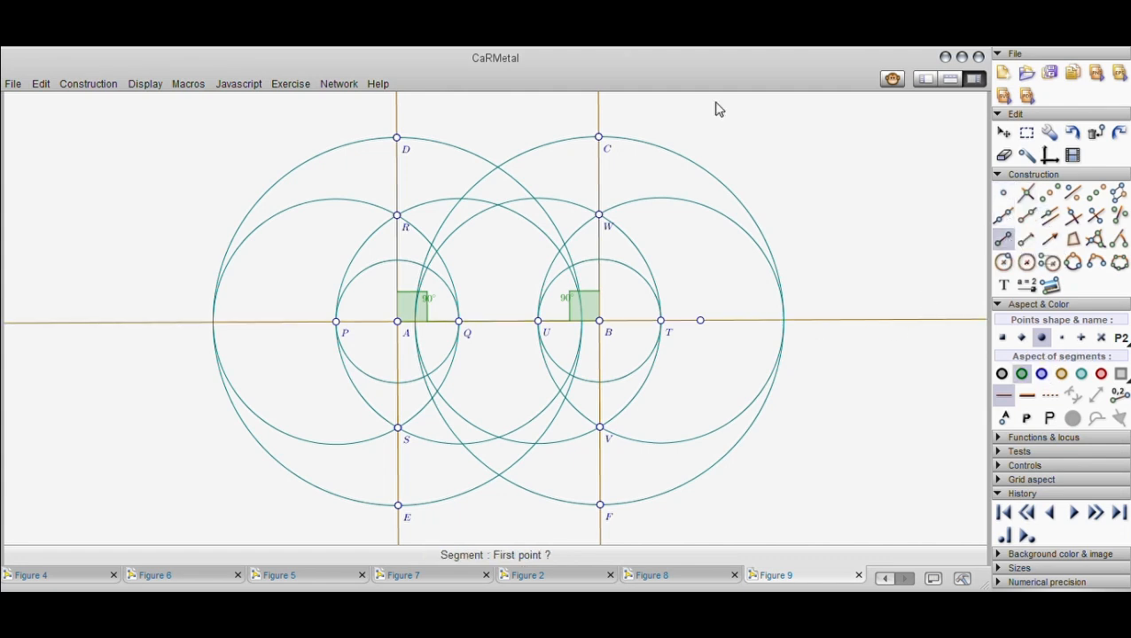
click(599, 137)
click(398, 139)
Mark the angle CDR with its vertex at D.
click(1096, 240)
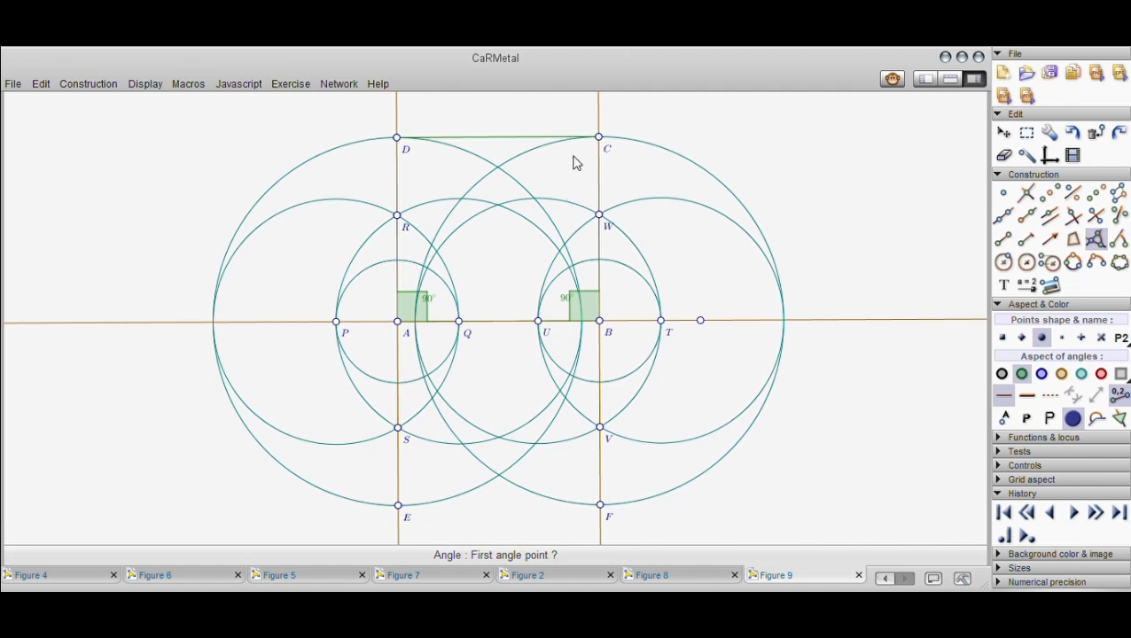
click(597, 139)
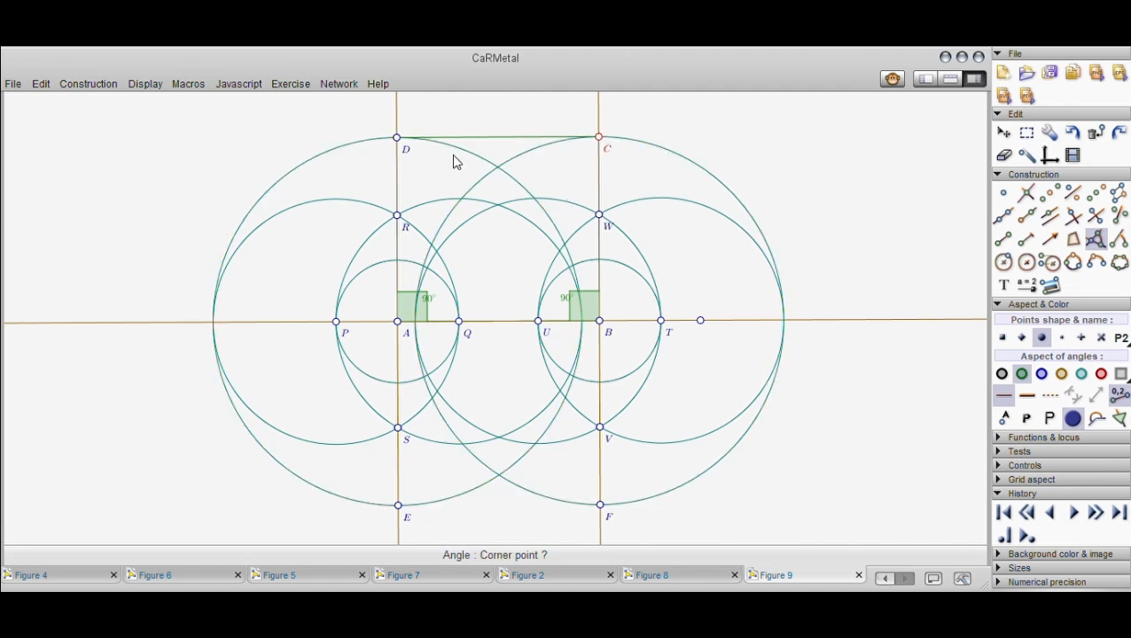
click(398, 140)
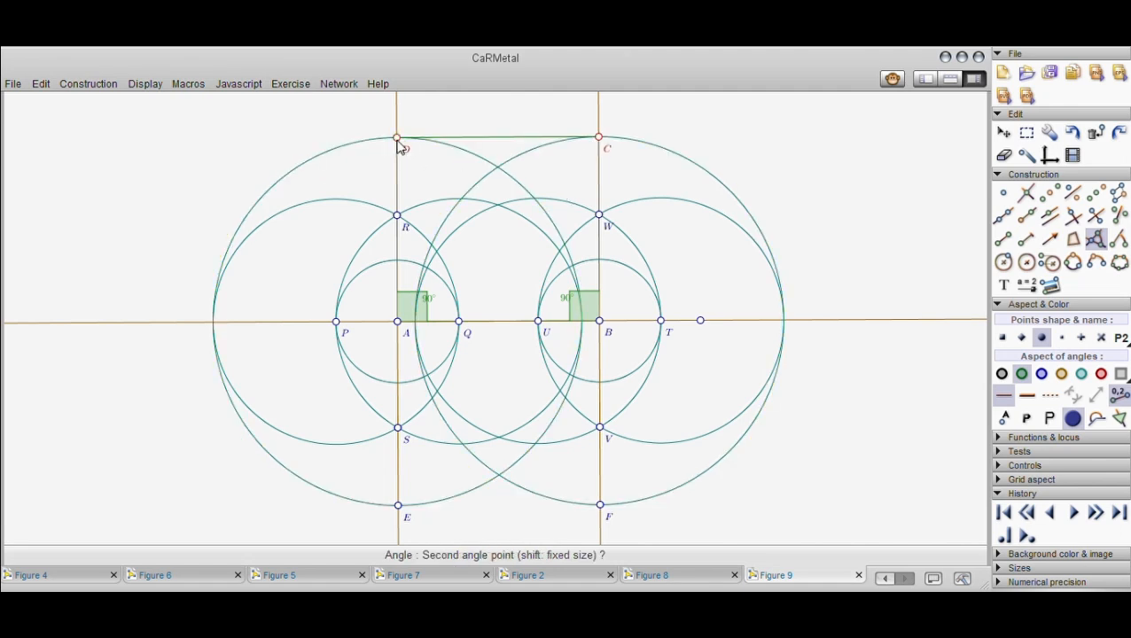
click(398, 219)
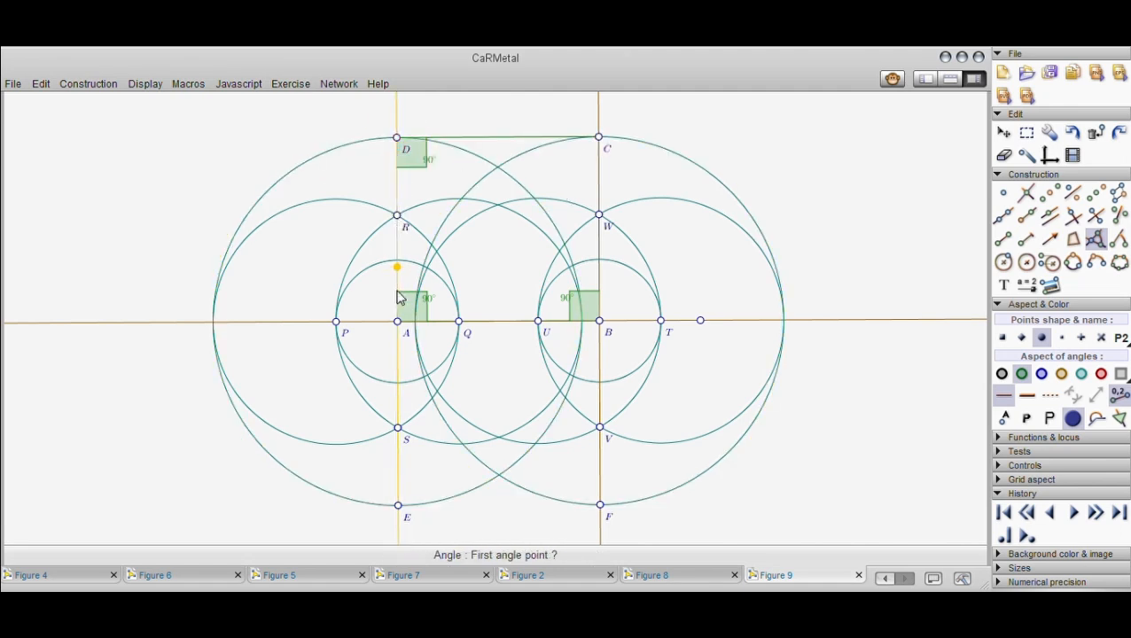
Mark the angle SDC with its vertex at D.
click(398, 429)
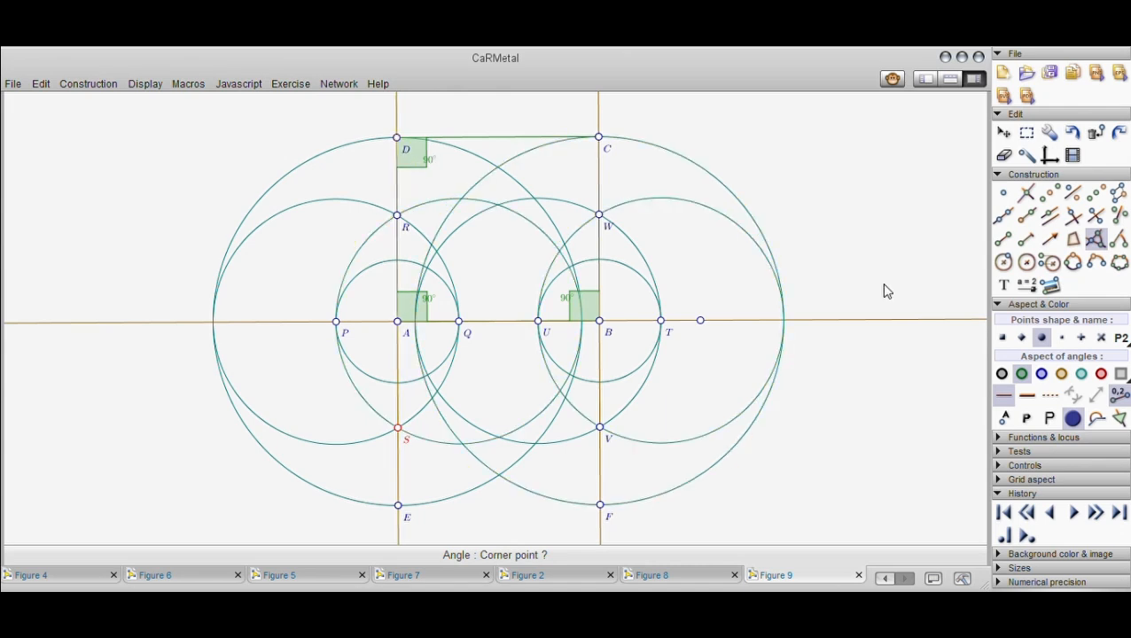
click(399, 142)
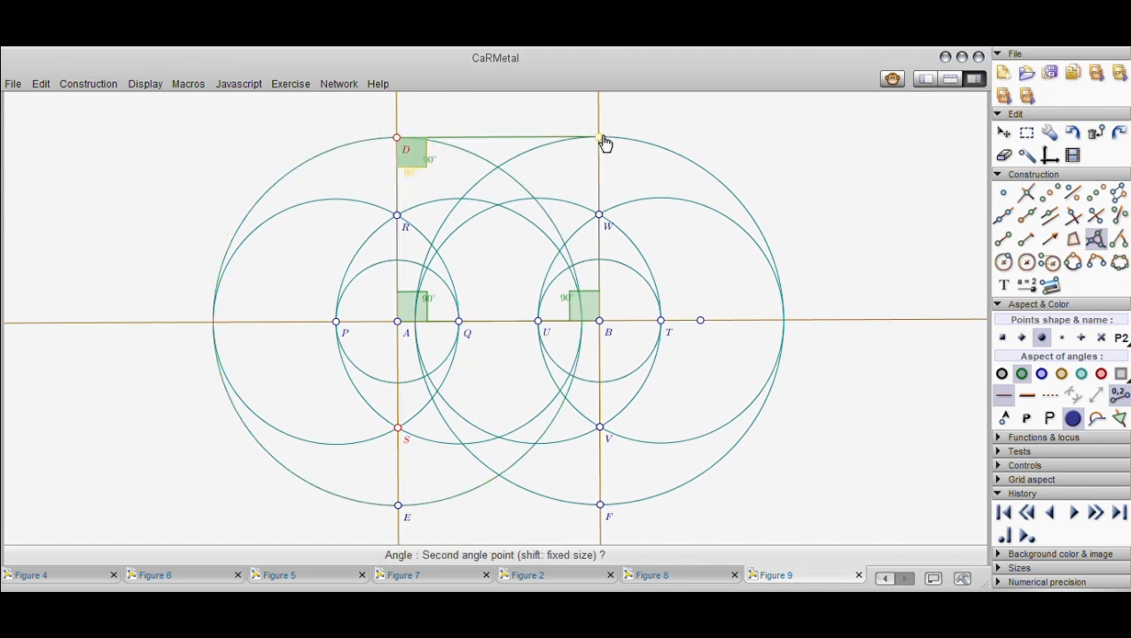
click(608, 143)
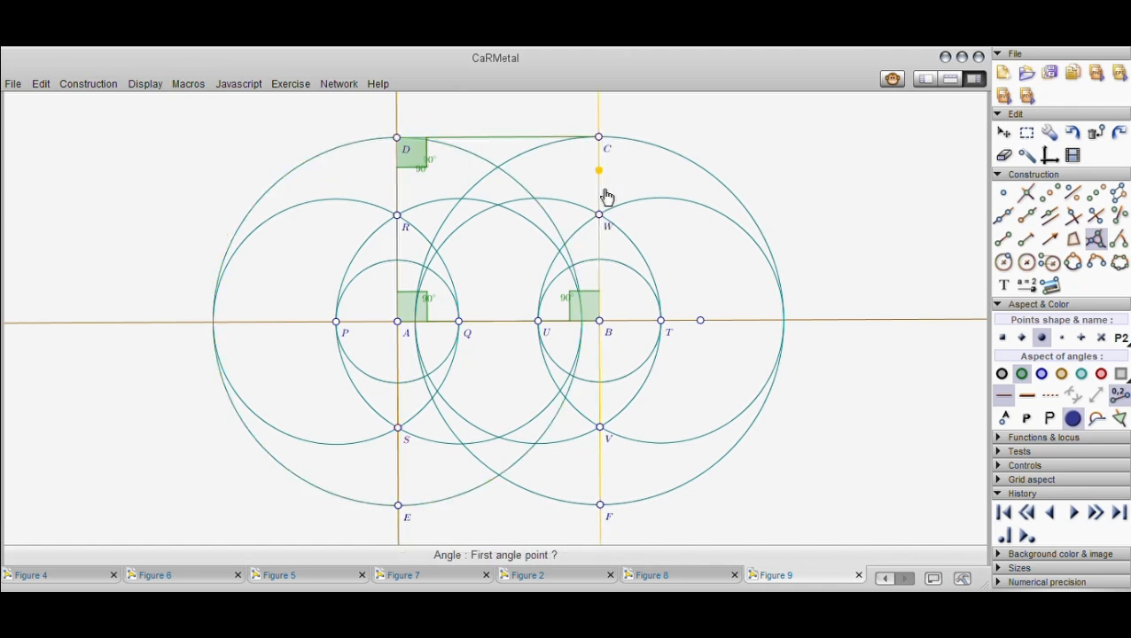
Mark the angle WVD with its vertex at V.
click(605, 222)
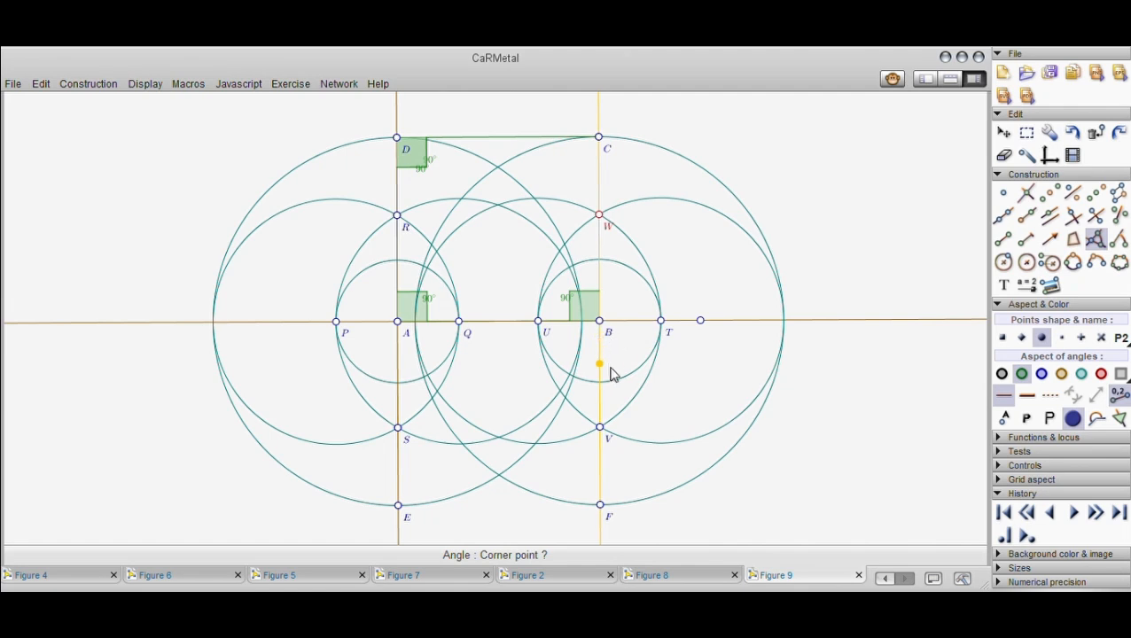
click(608, 429)
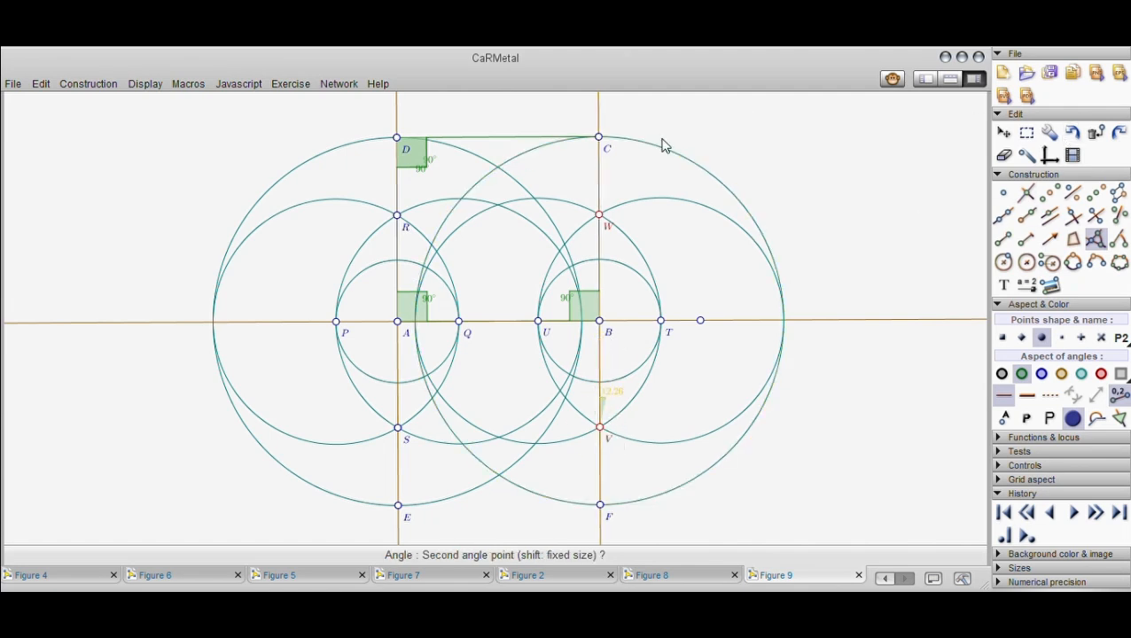
click(397, 140)
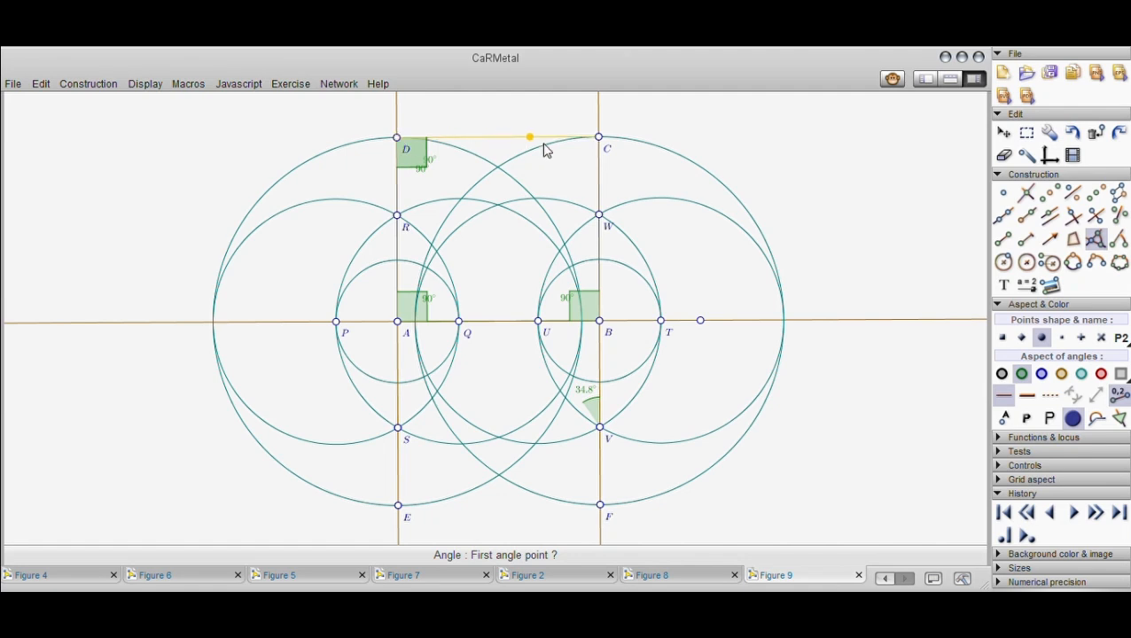
Mark the angle CDB with its vertex at D.
click(599, 138)
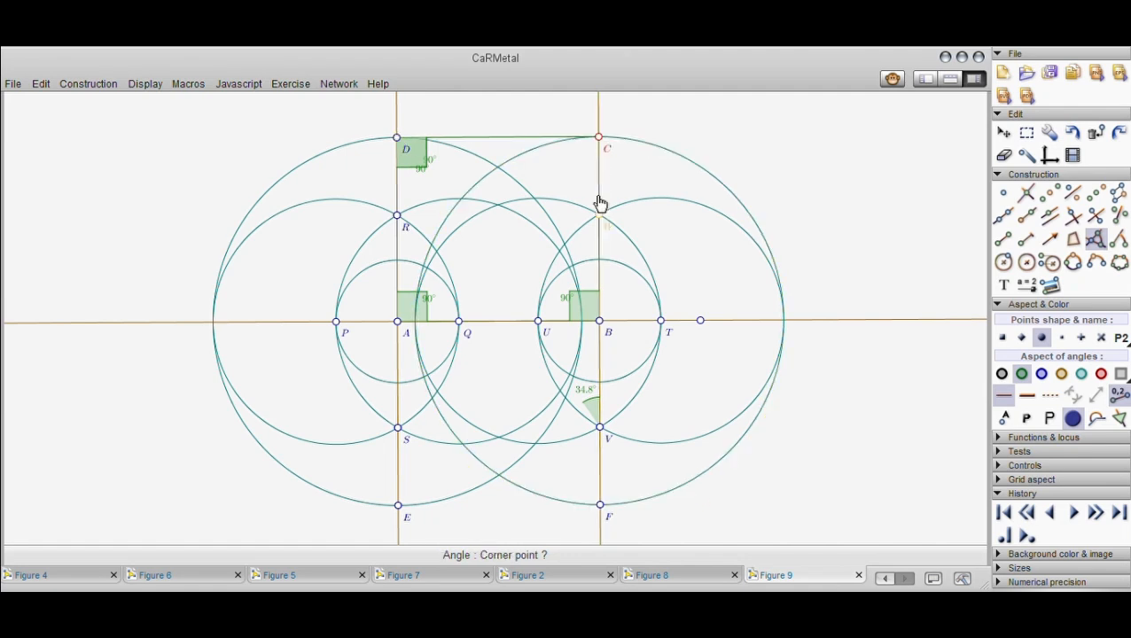
click(396, 138)
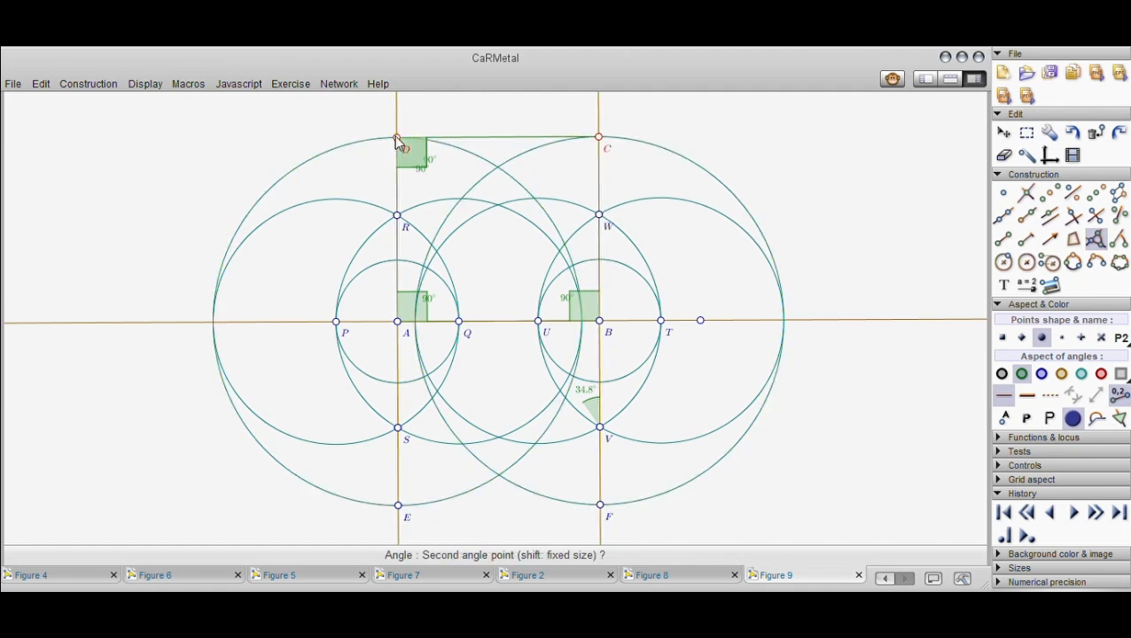
click(600, 321)
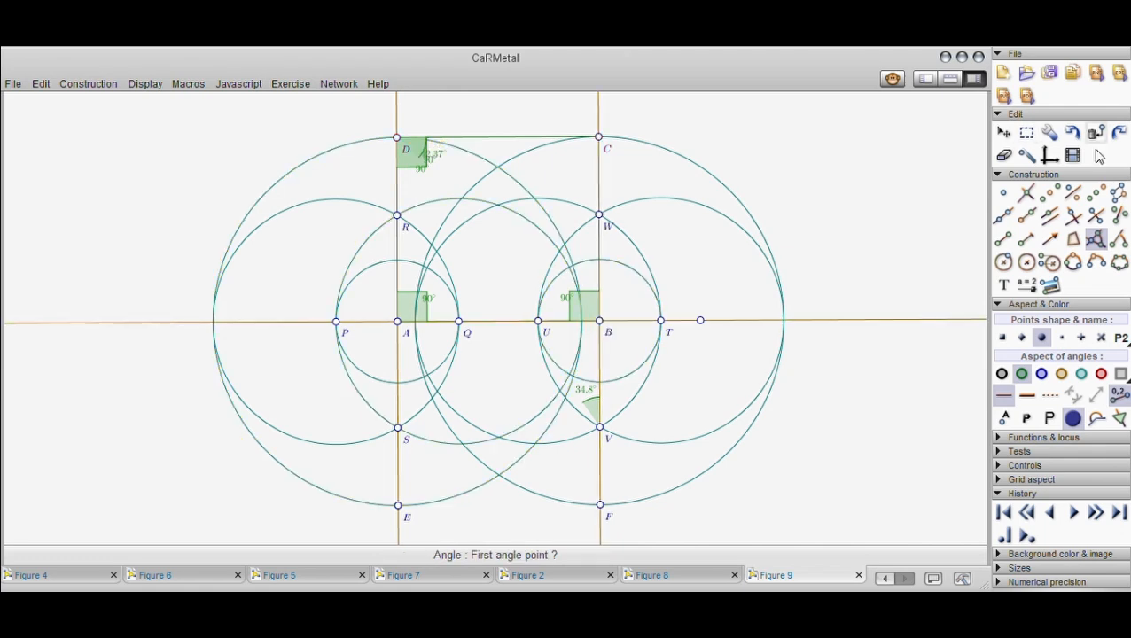
Hide all the overlapping angle marks at corner D.
click(1006, 159)
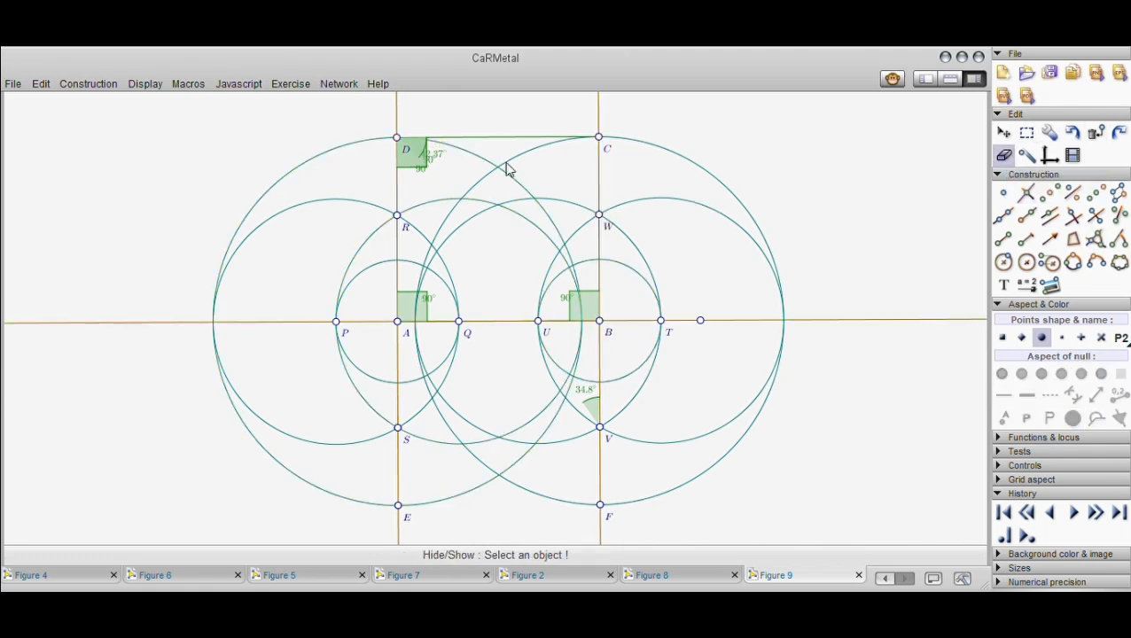
click(420, 148)
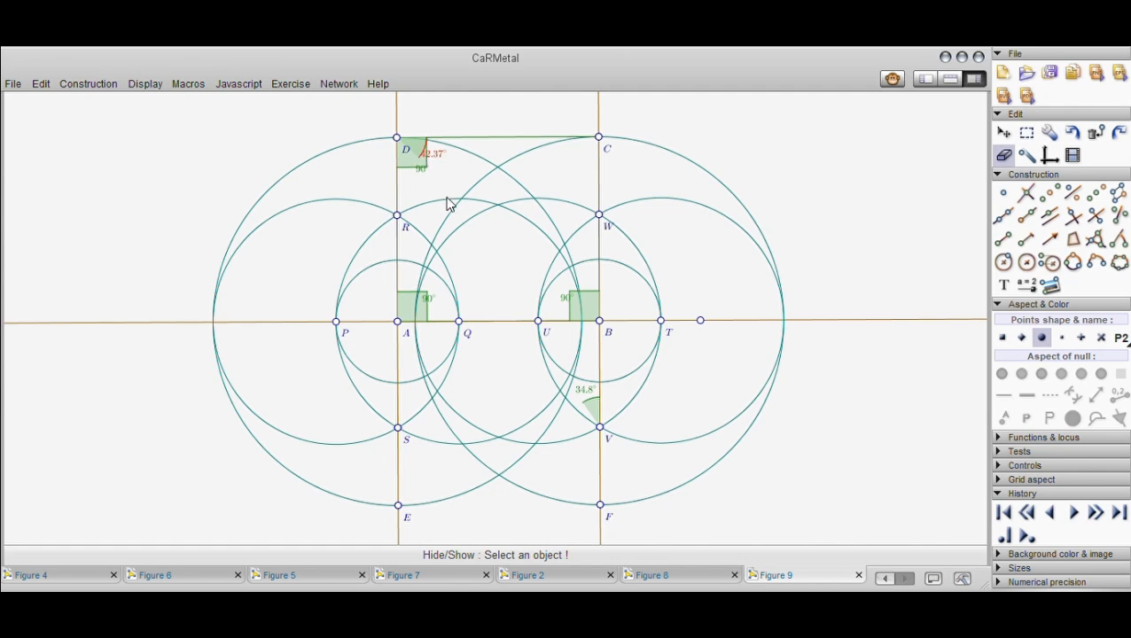
click(442, 186)
click(424, 155)
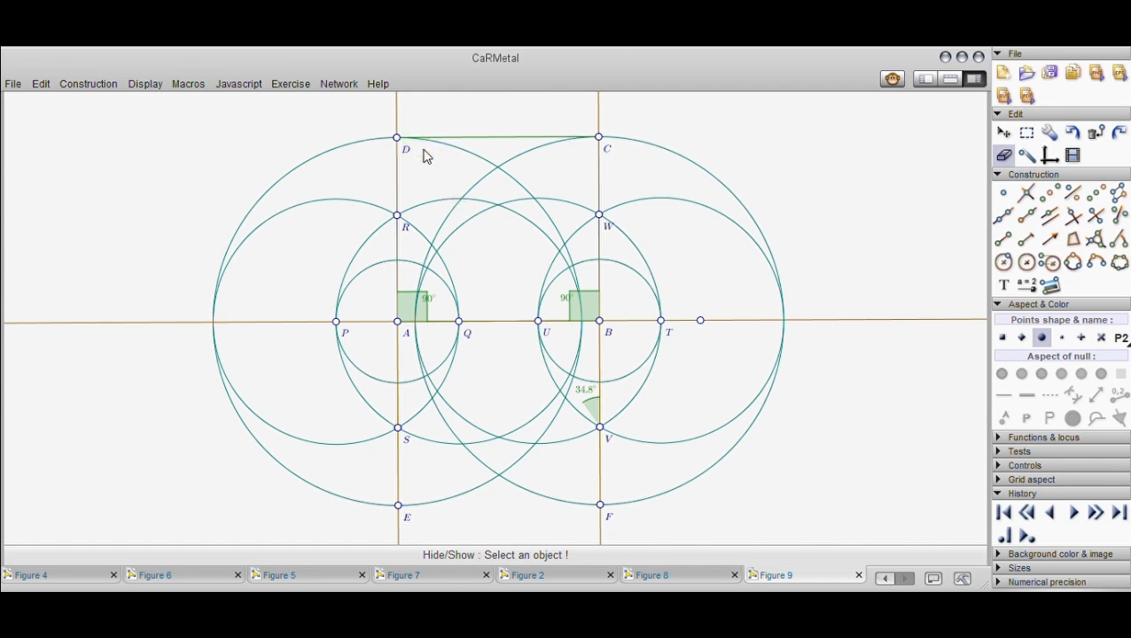
Mark the angle CDR with its vertex at D.
click(1095, 239)
click(599, 138)
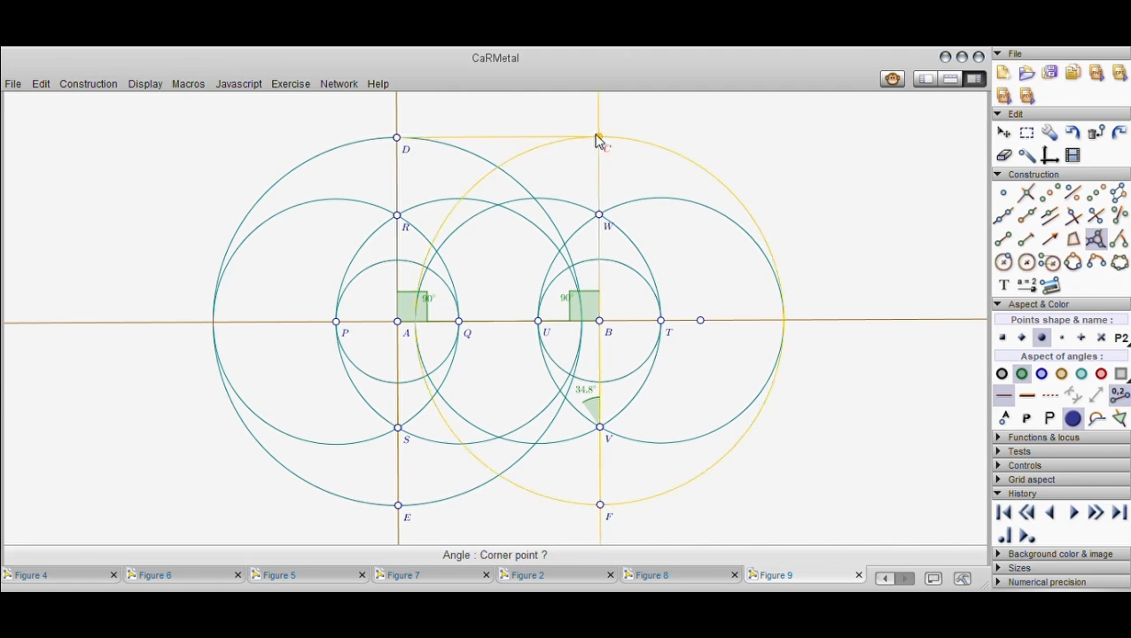
click(401, 139)
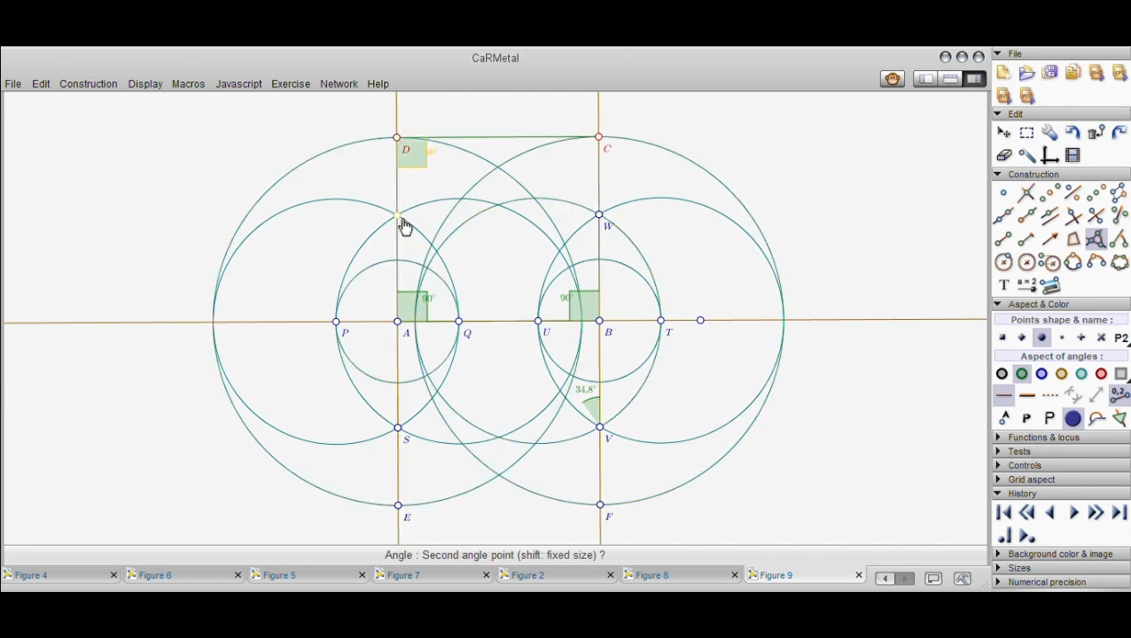
click(400, 221)
click(399, 219)
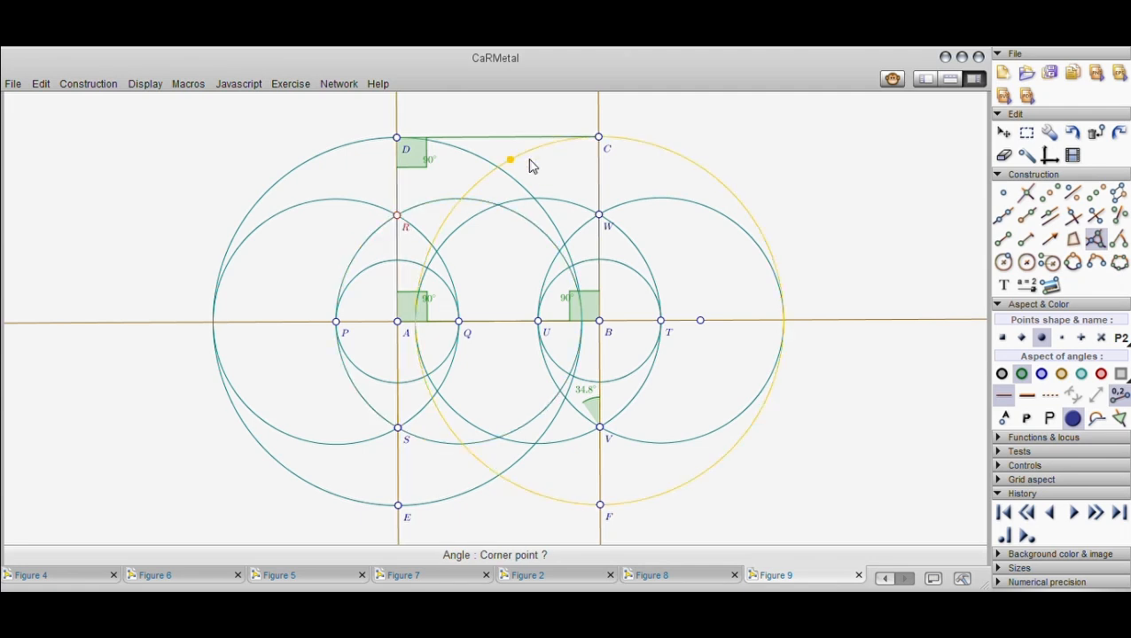
click(1004, 155)
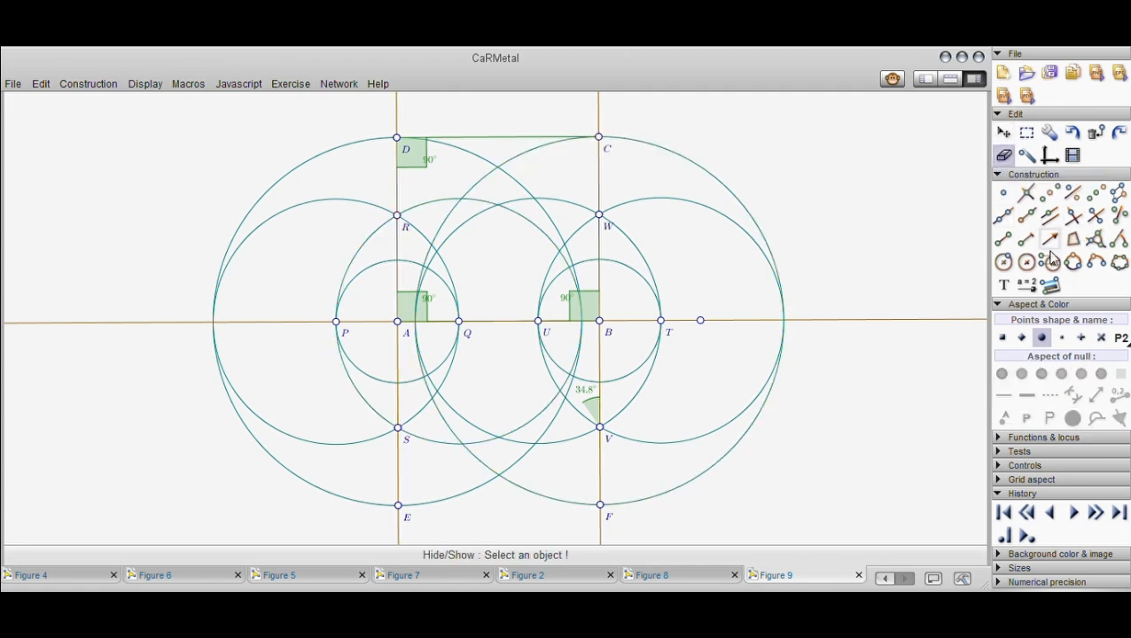
Add a second mark of the angle CDR over the existing one at D.
click(1098, 249)
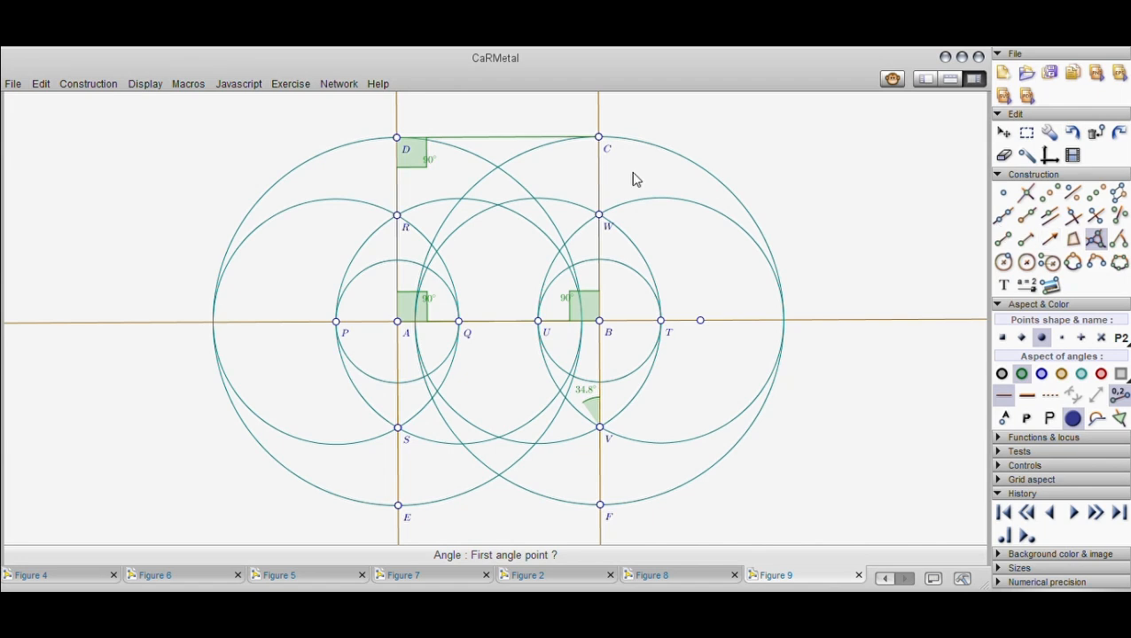
click(600, 138)
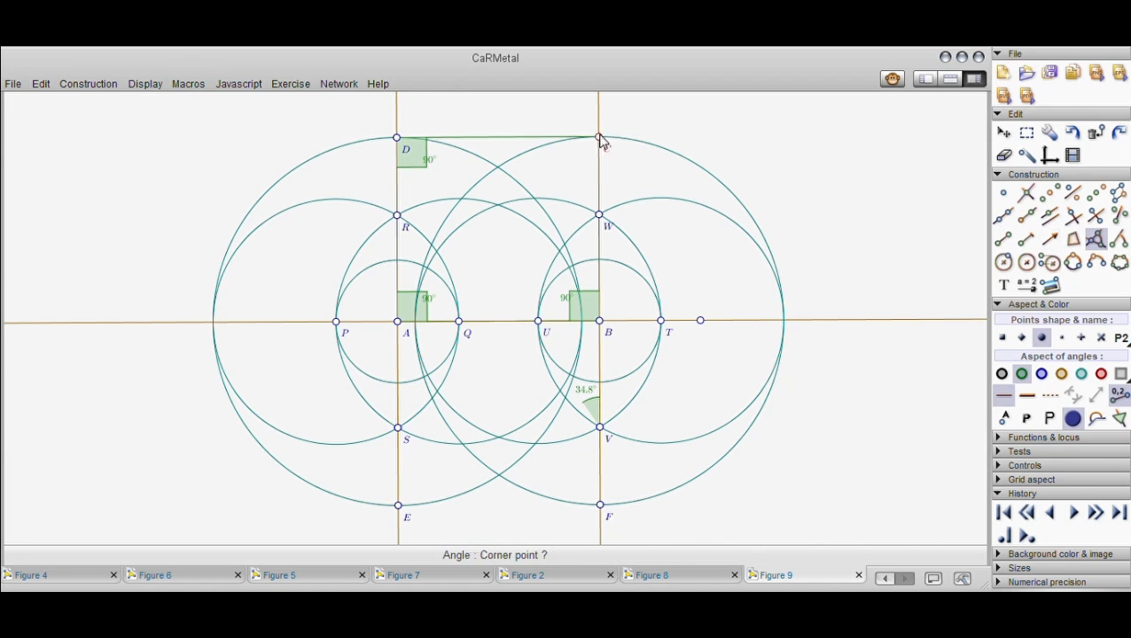
click(397, 139)
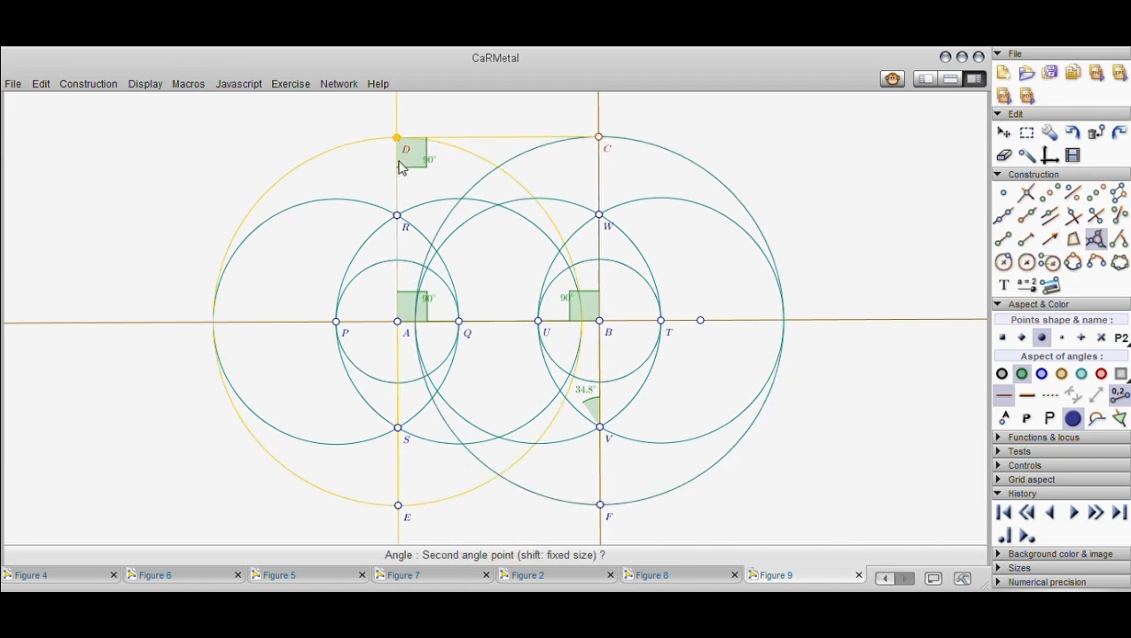
click(398, 218)
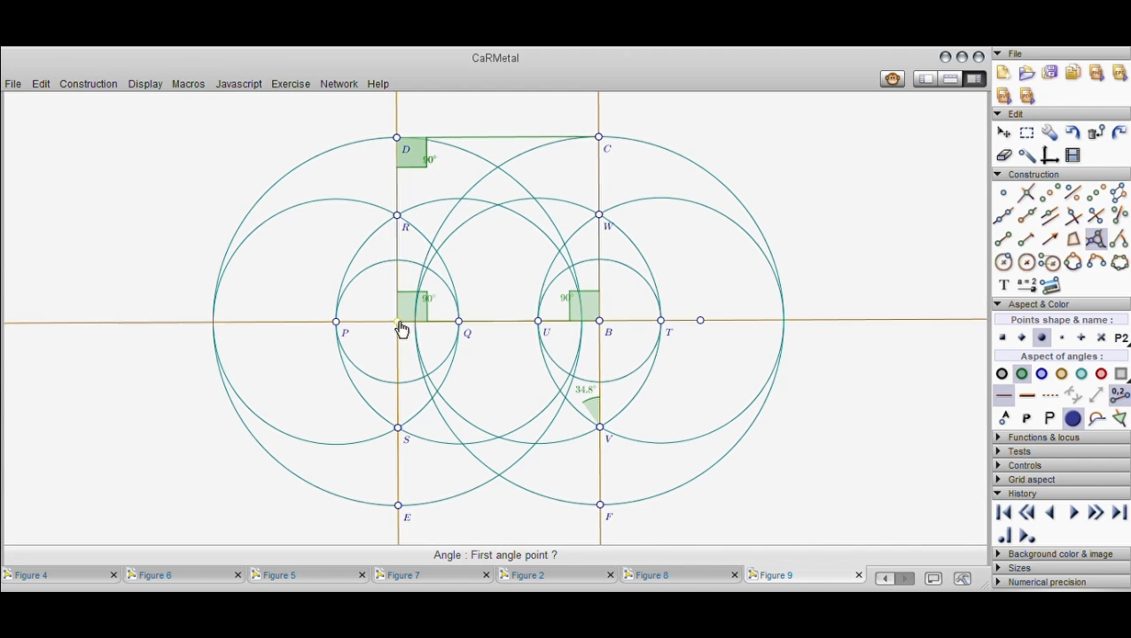
click(398, 429)
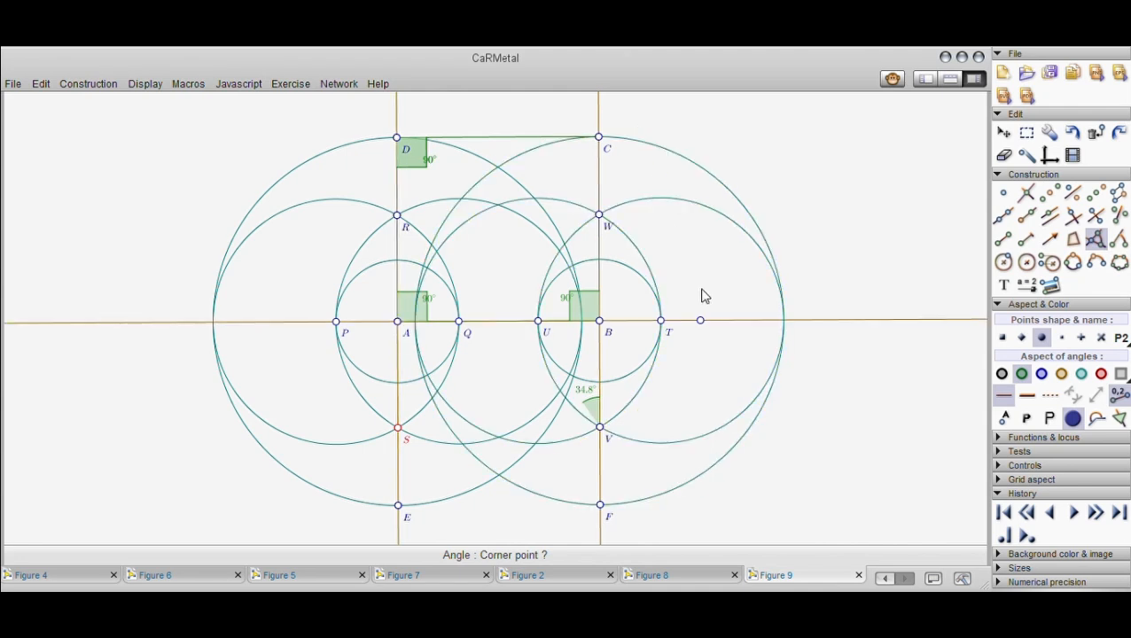
click(1004, 156)
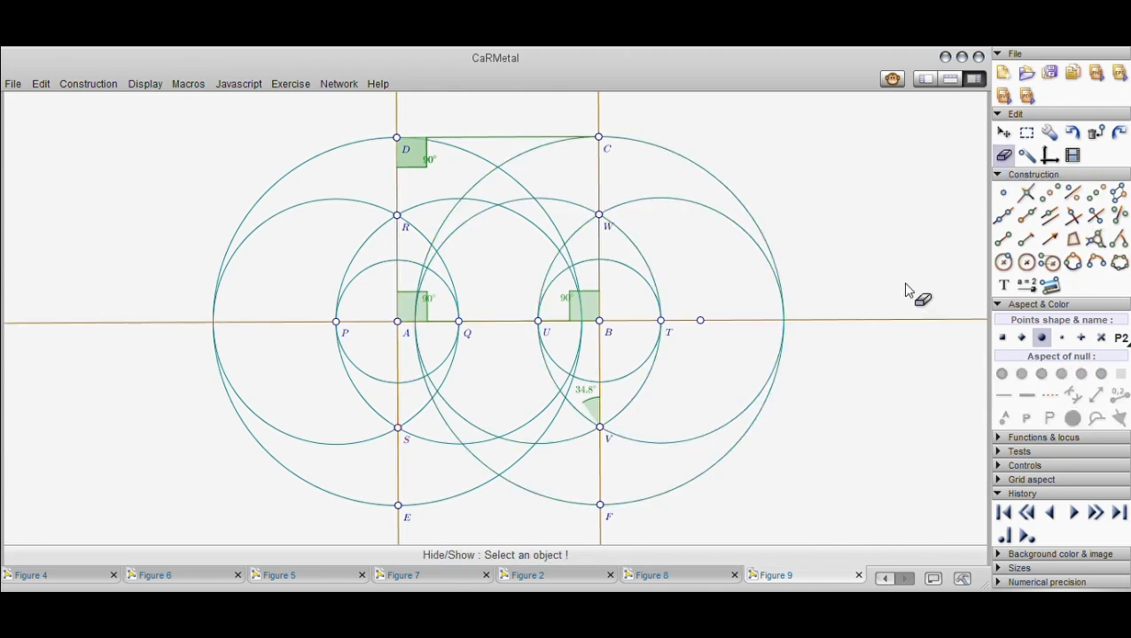
Mark the angle DCW with its vertex at C.
click(1096, 240)
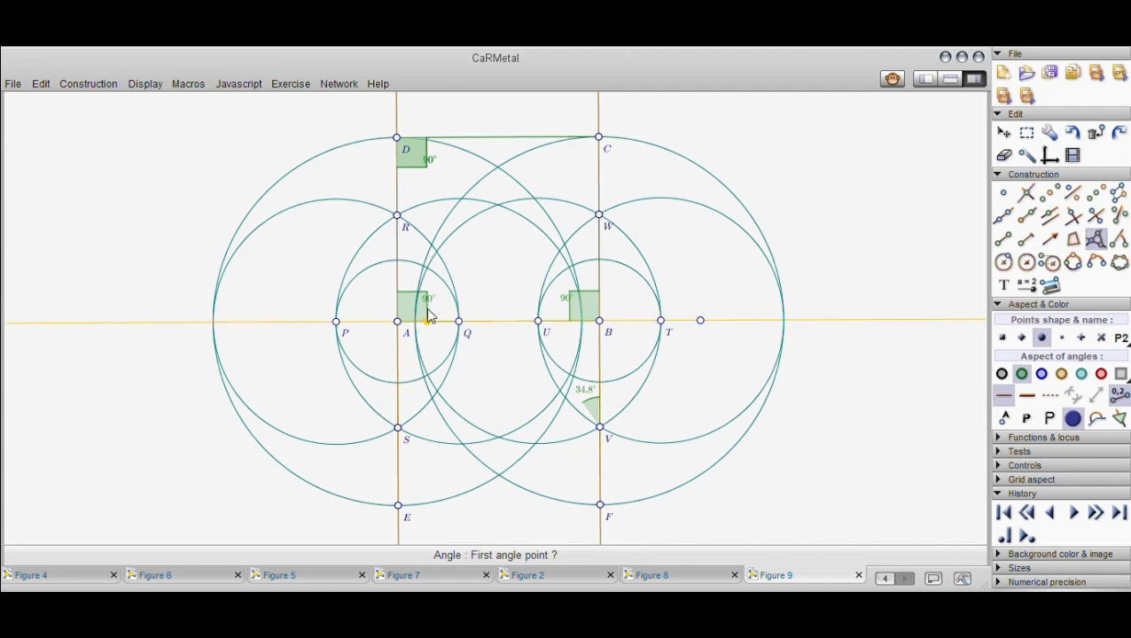
click(397, 137)
click(599, 138)
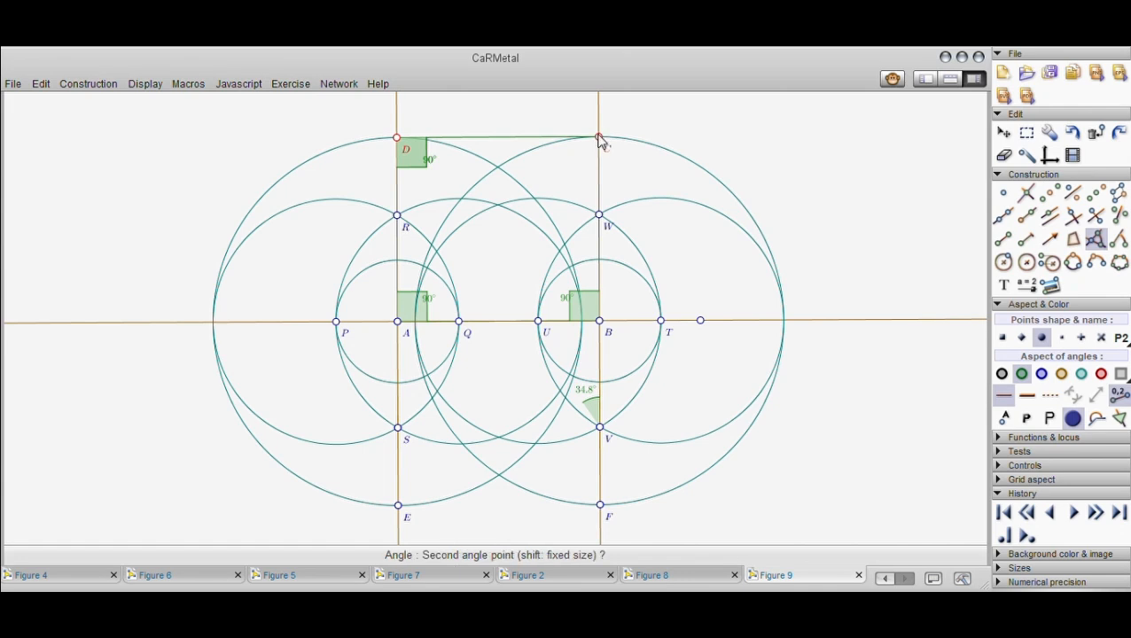
click(600, 219)
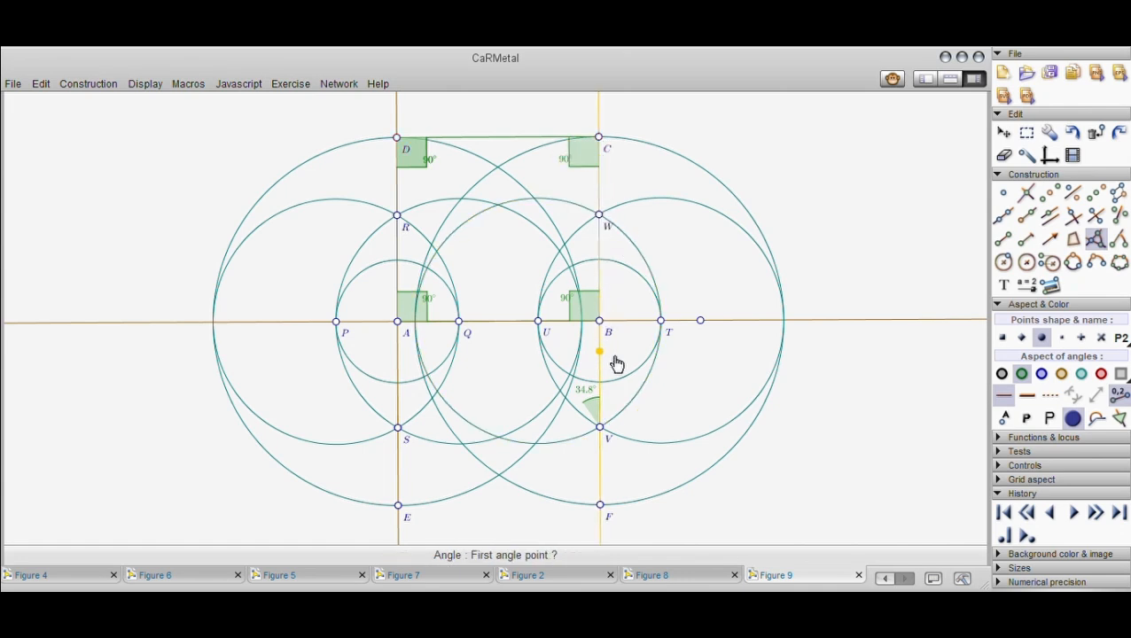
click(601, 429)
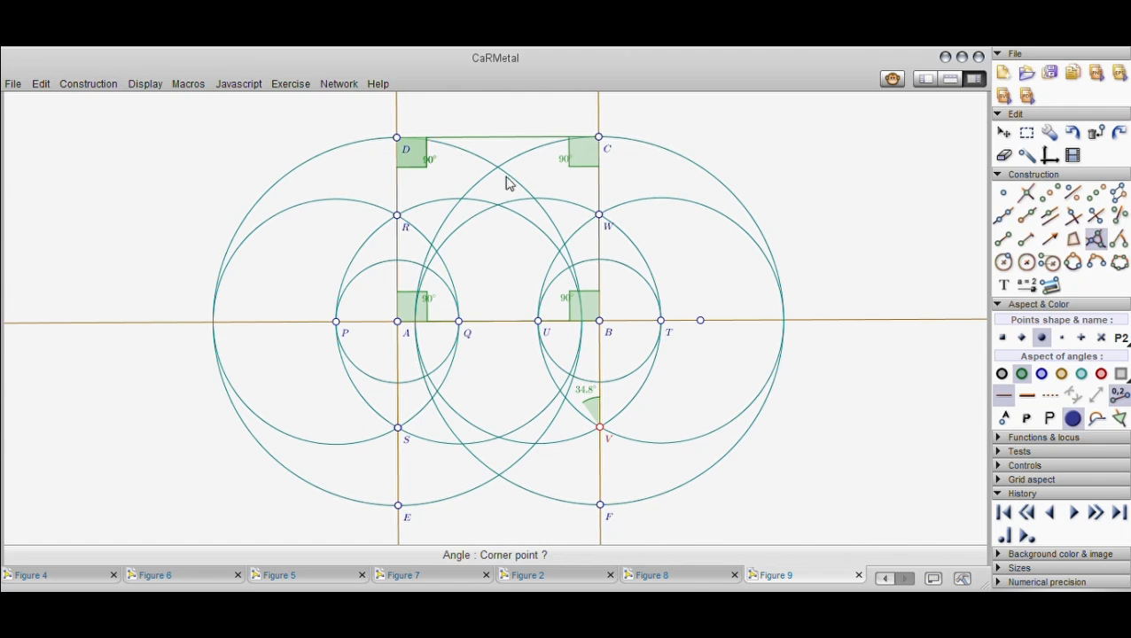
Draw a segment from D to P.
click(1003, 242)
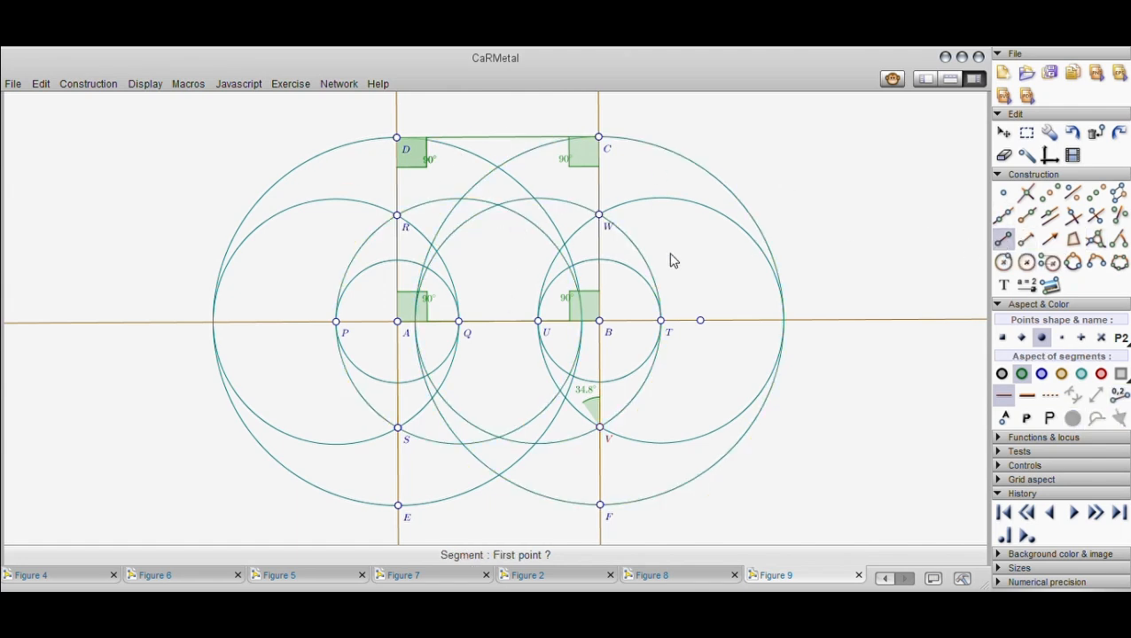
click(397, 139)
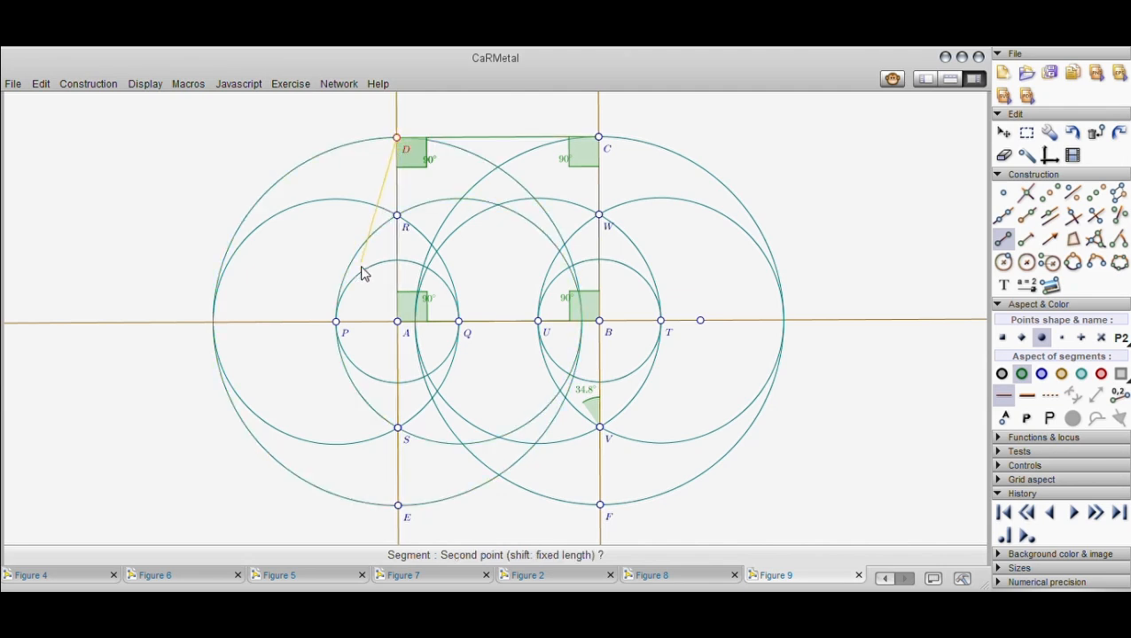
click(337, 323)
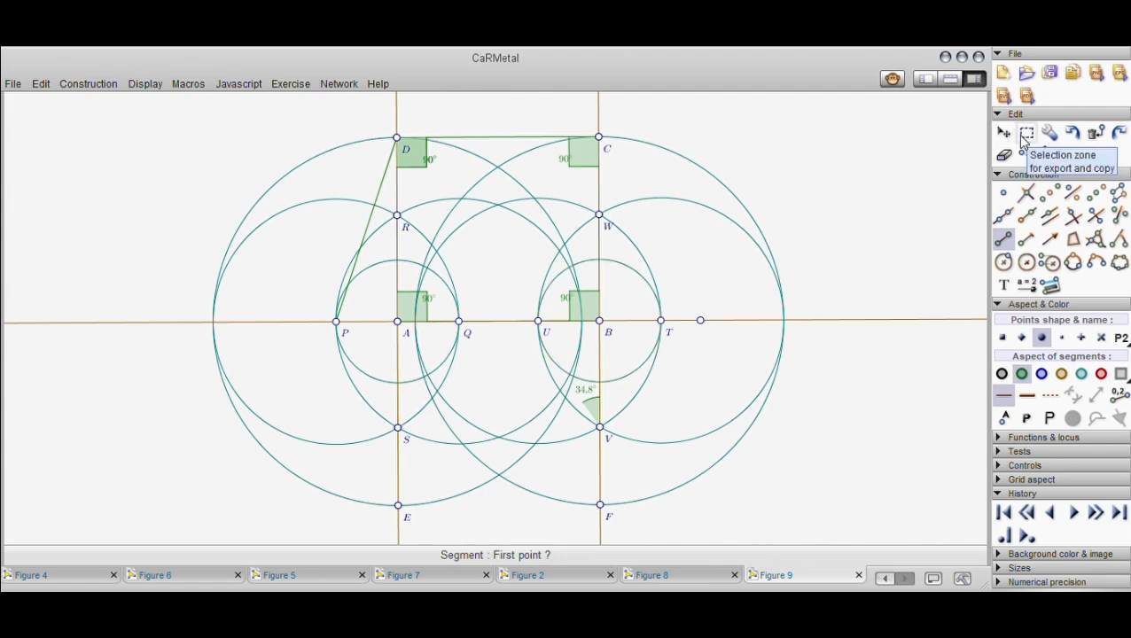
Mark the angle DAP with its vertex at A.
click(1095, 241)
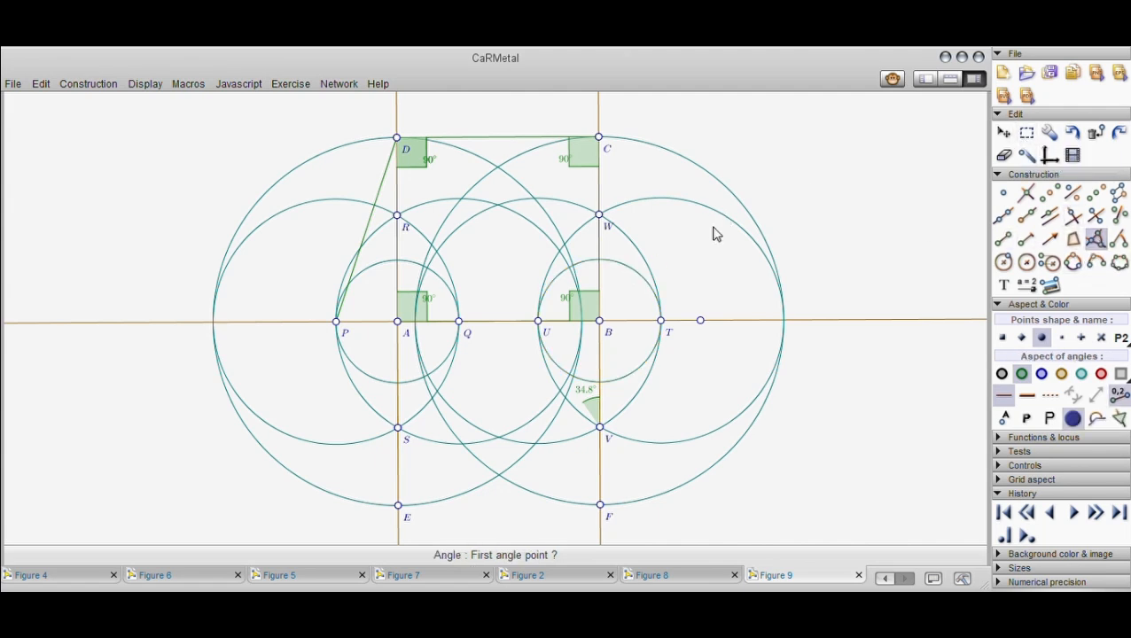
click(397, 139)
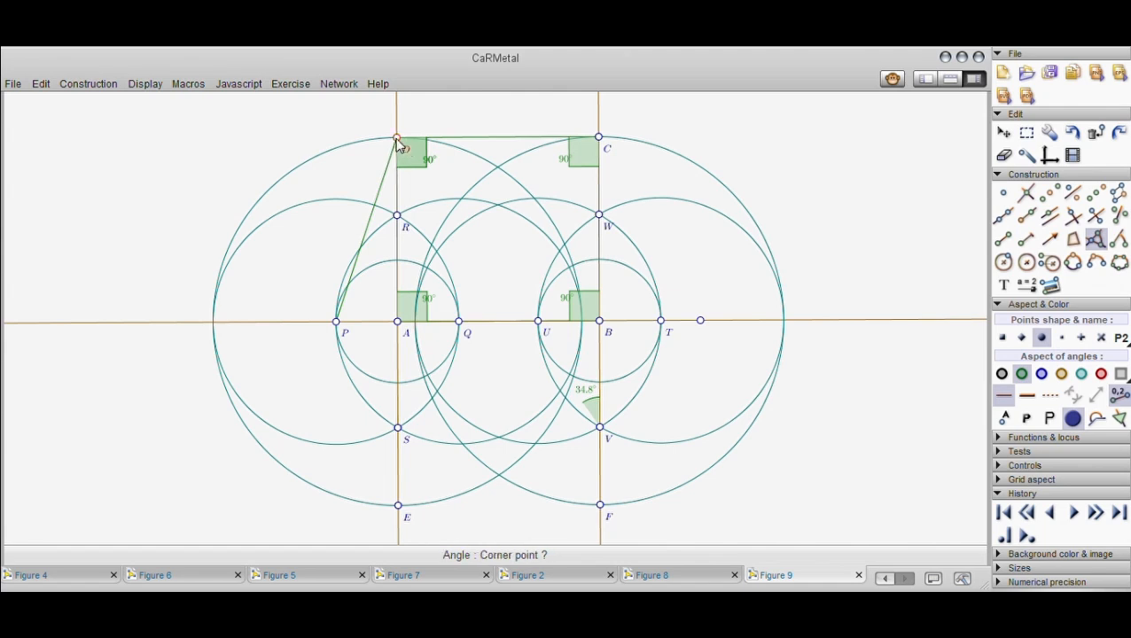
click(398, 323)
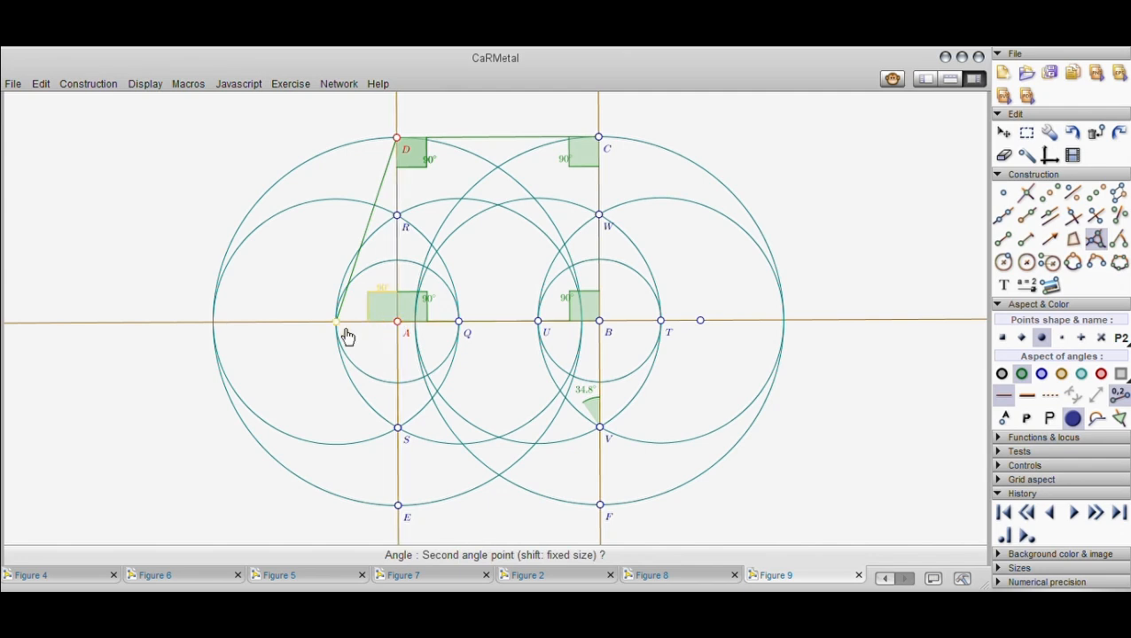
click(337, 322)
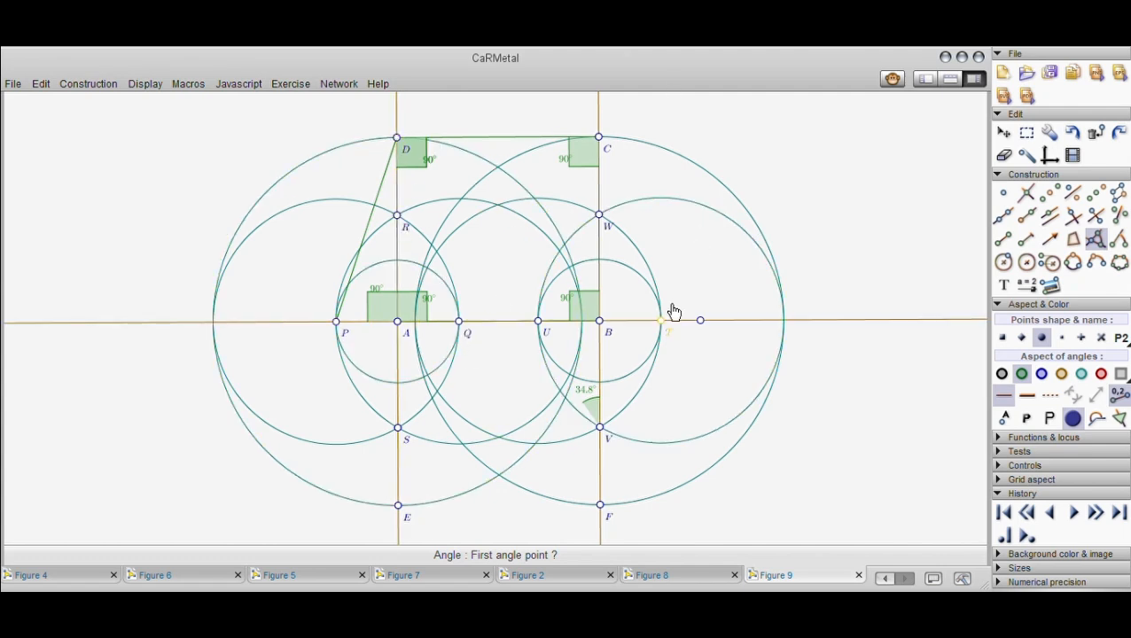
Draw a segment from S to V and another from F to E.
click(1000, 239)
click(397, 429)
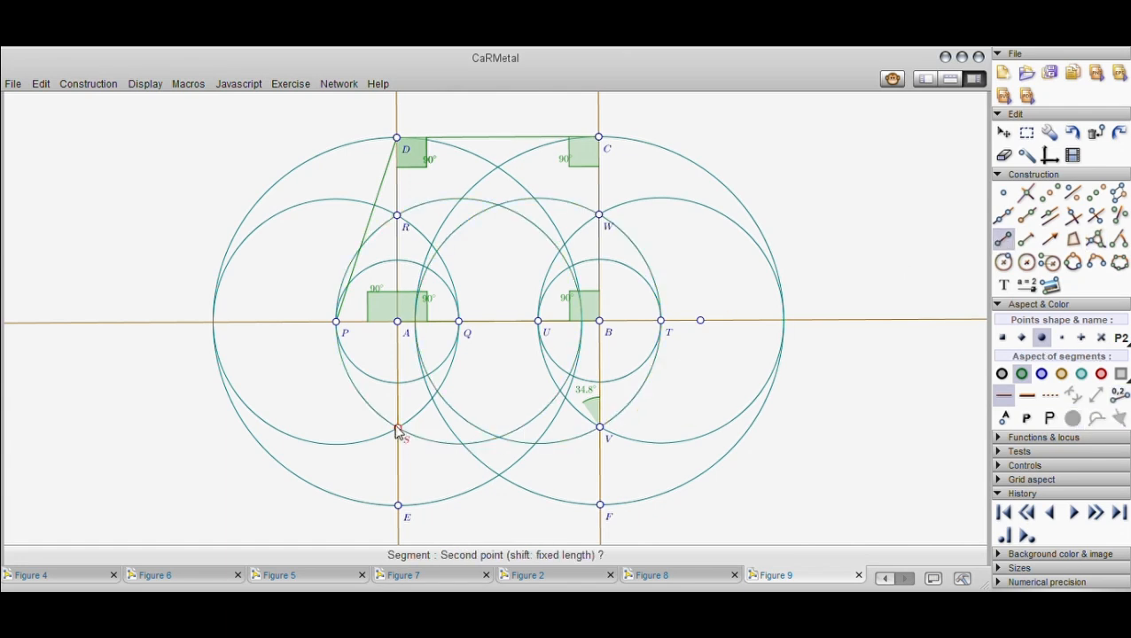
click(600, 428)
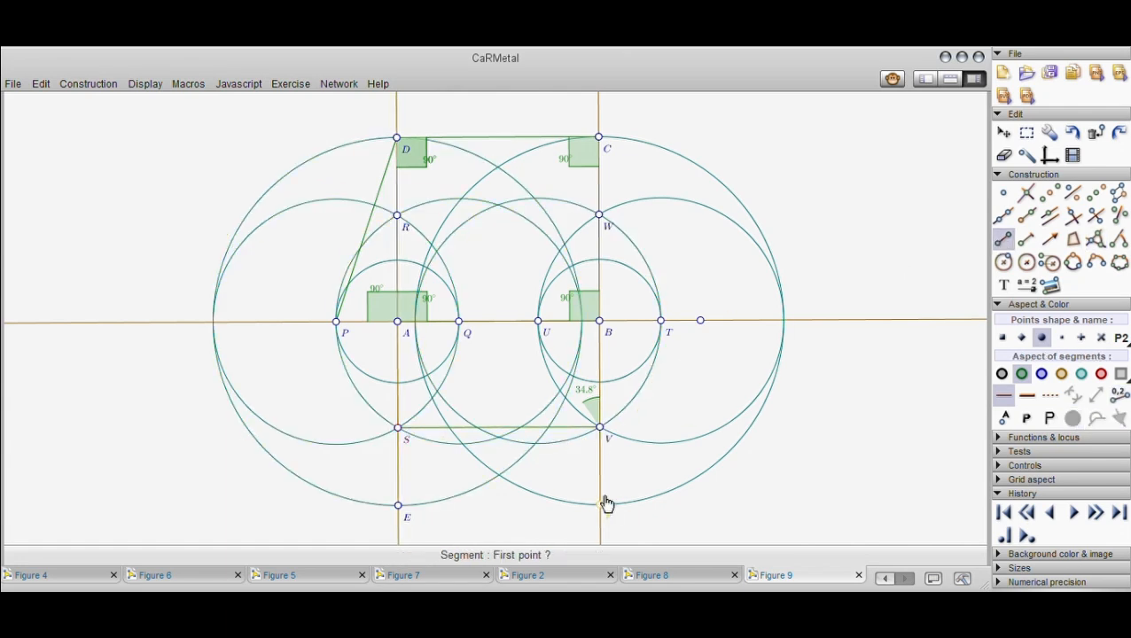
click(601, 505)
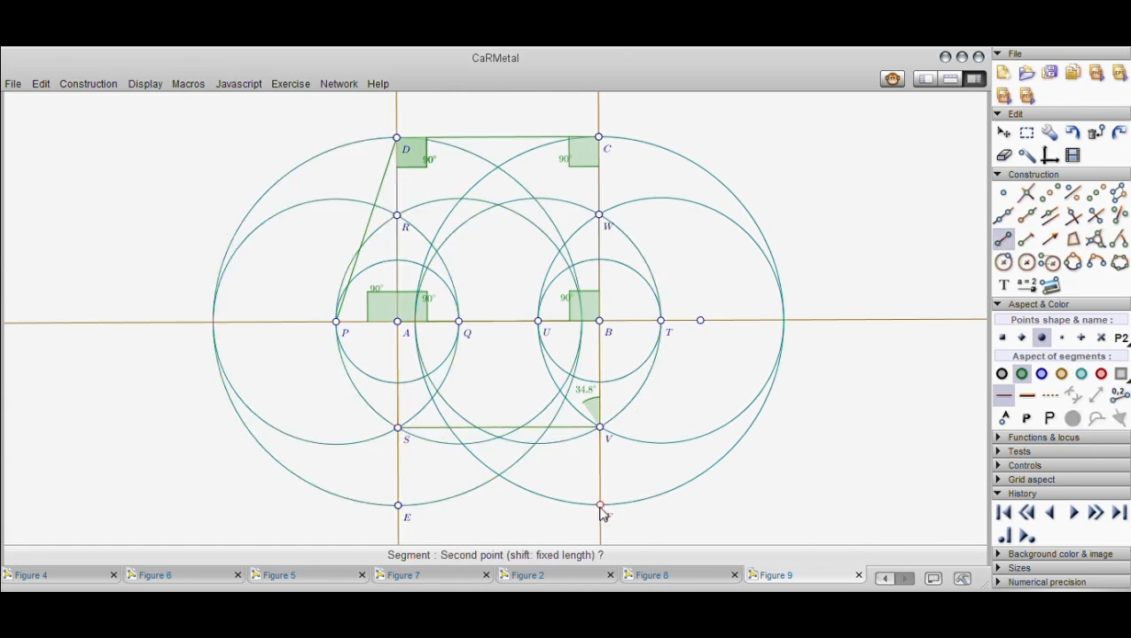
click(400, 507)
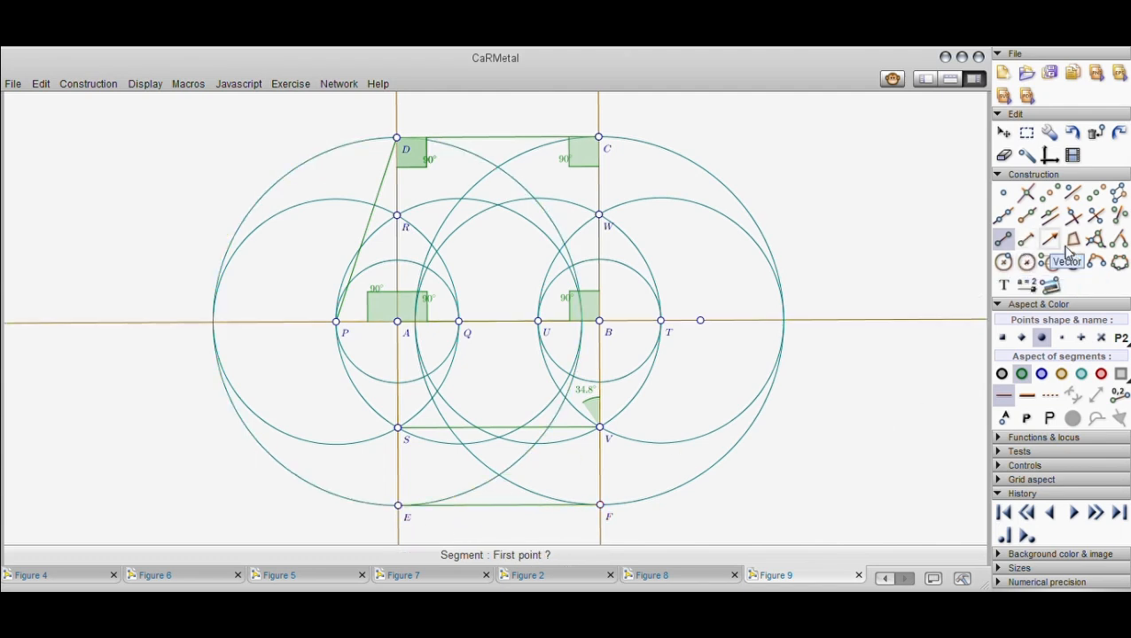
Mark the angle SEF with its vertex at E.
click(1095, 239)
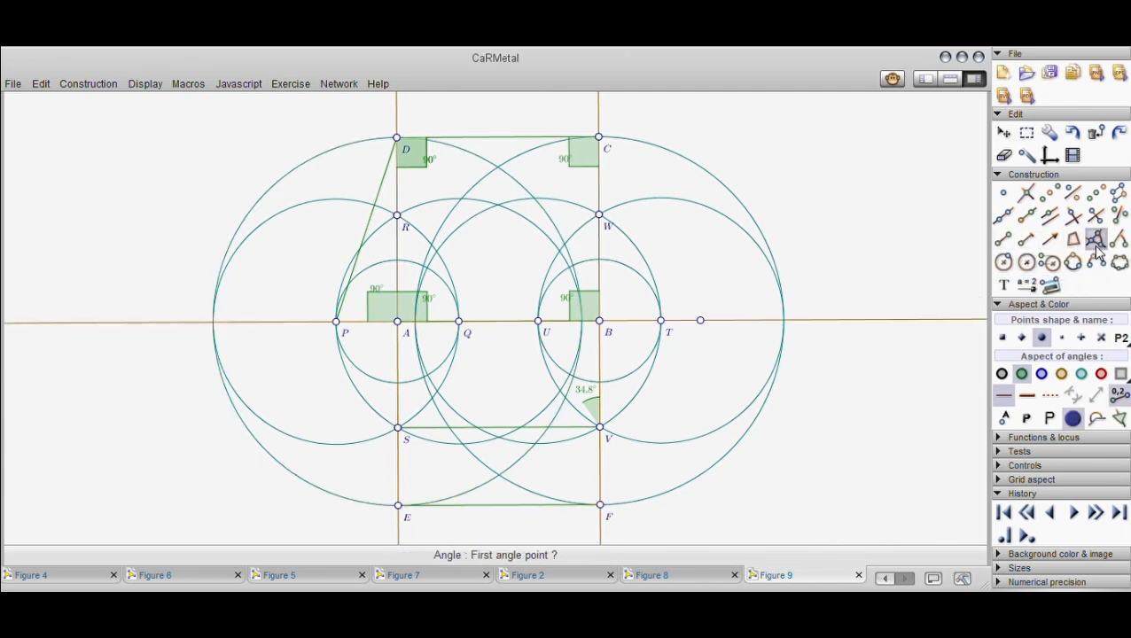
click(399, 432)
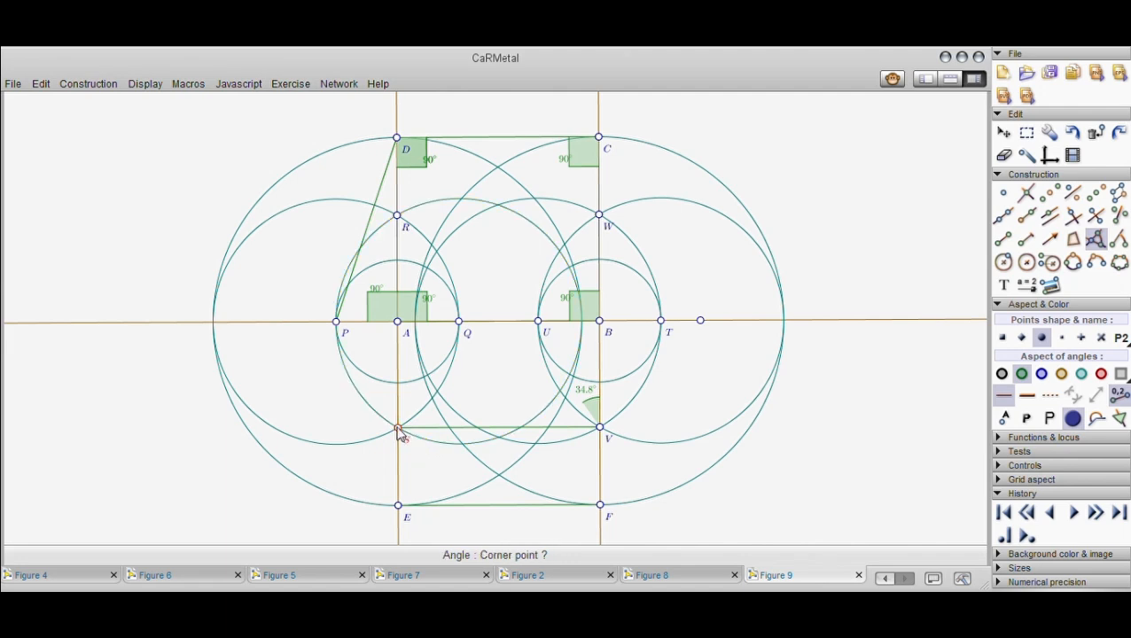
click(399, 505)
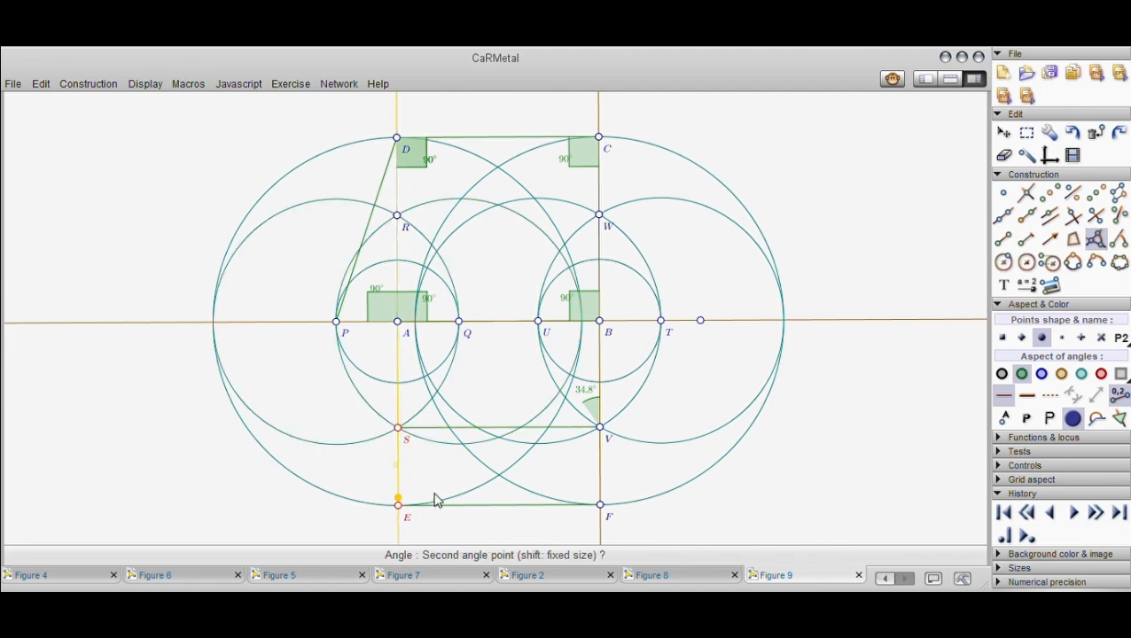
click(601, 506)
click(398, 507)
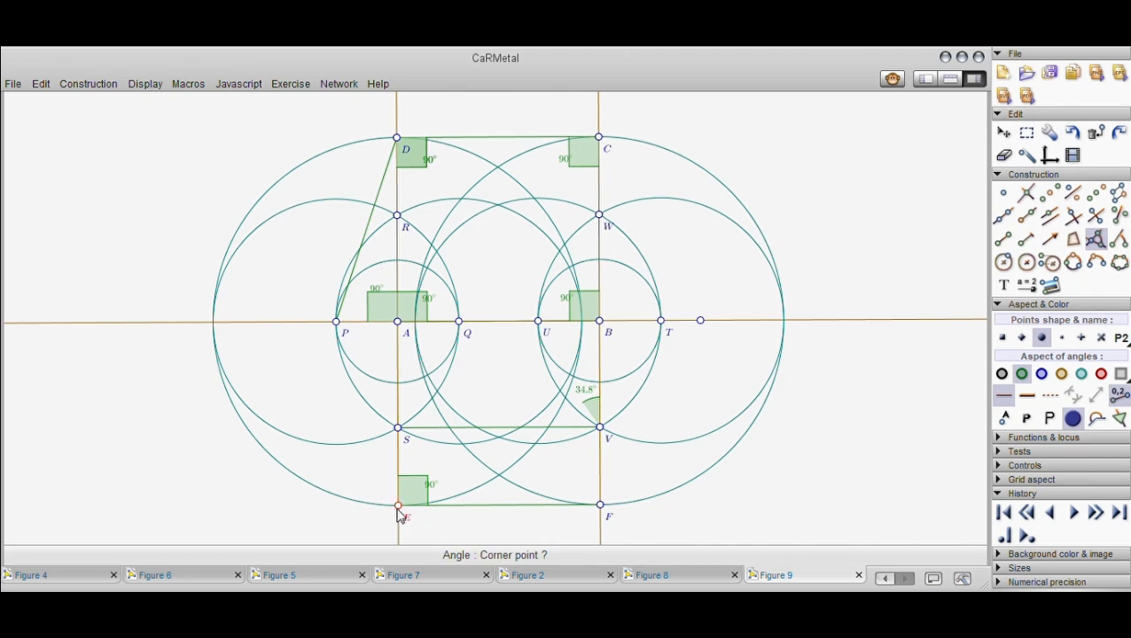
Mark the angle EFV with its vertex at F and the angle FVS with its vertex at V.
click(600, 507)
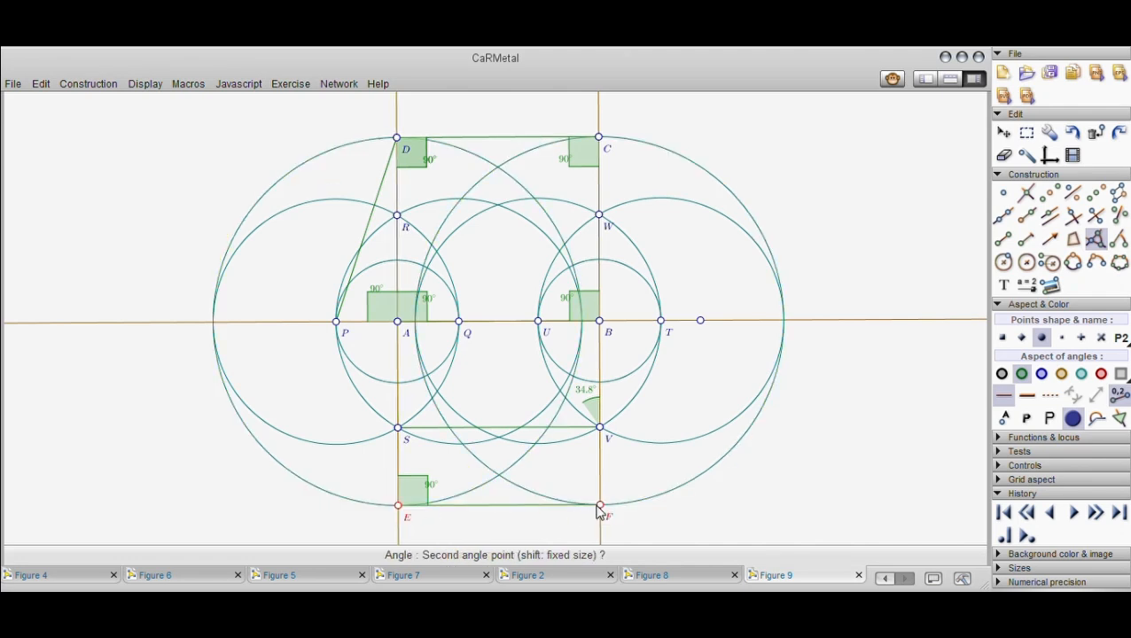
click(600, 429)
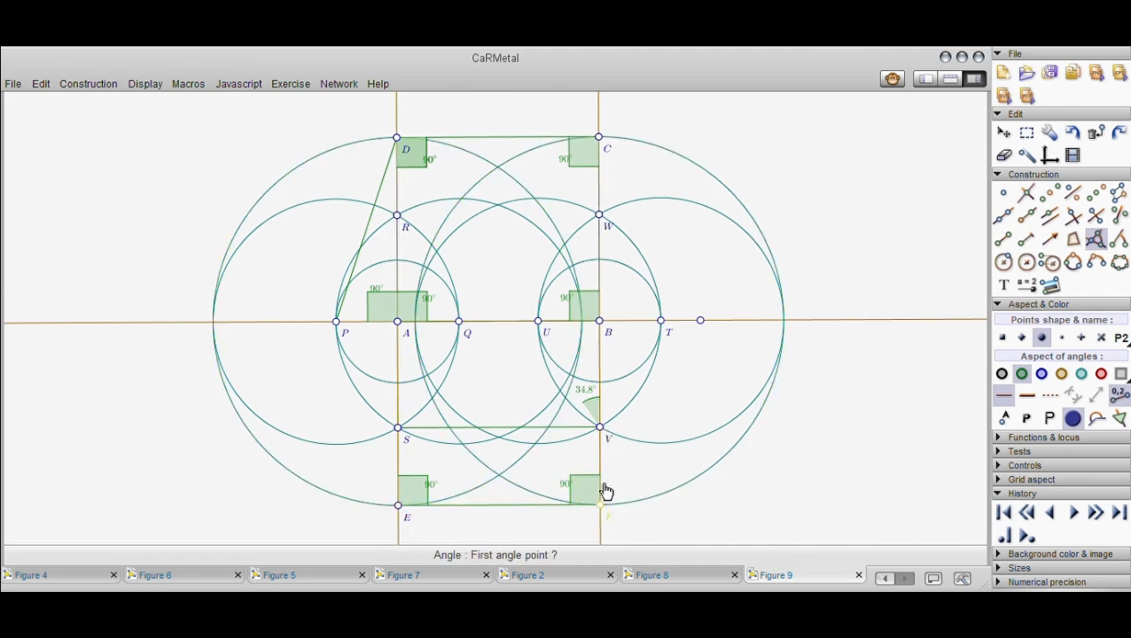
click(601, 506)
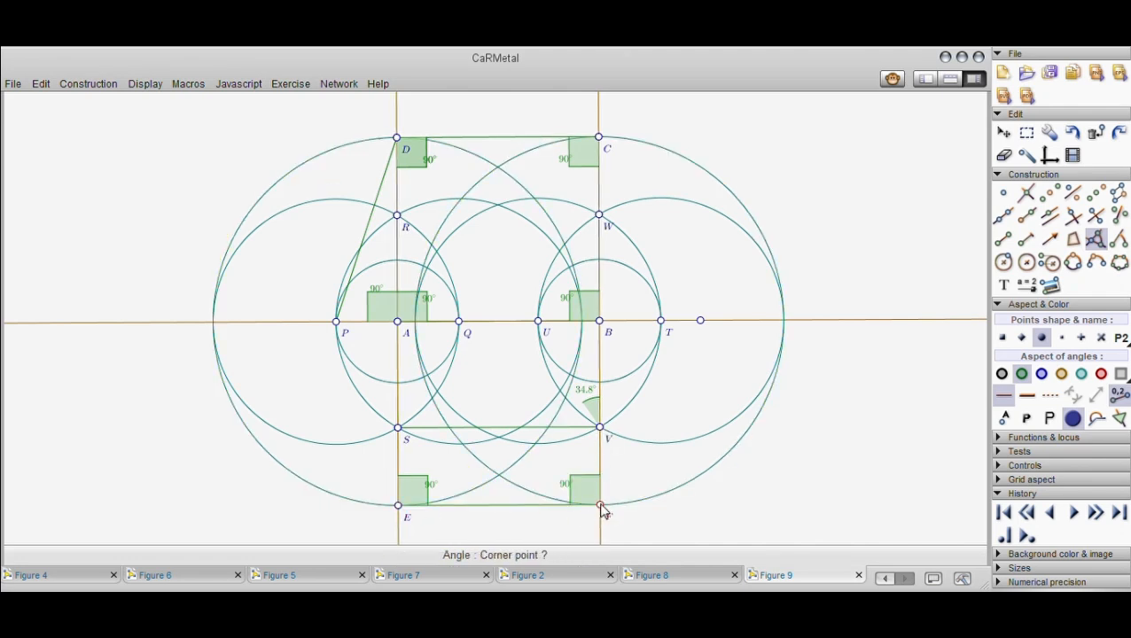
click(602, 430)
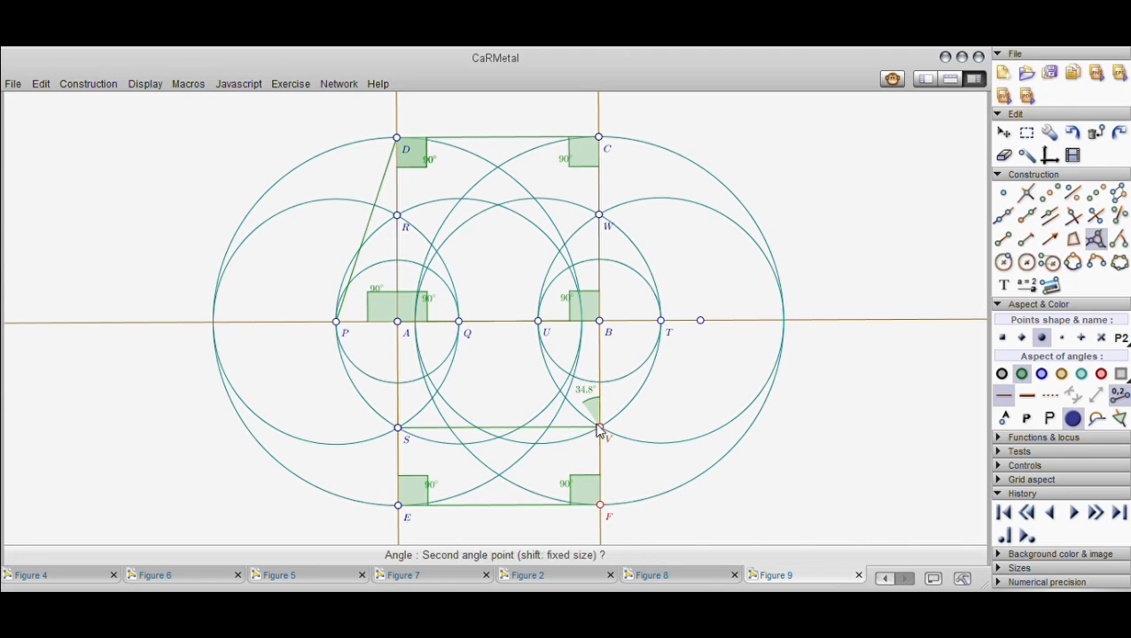
click(404, 434)
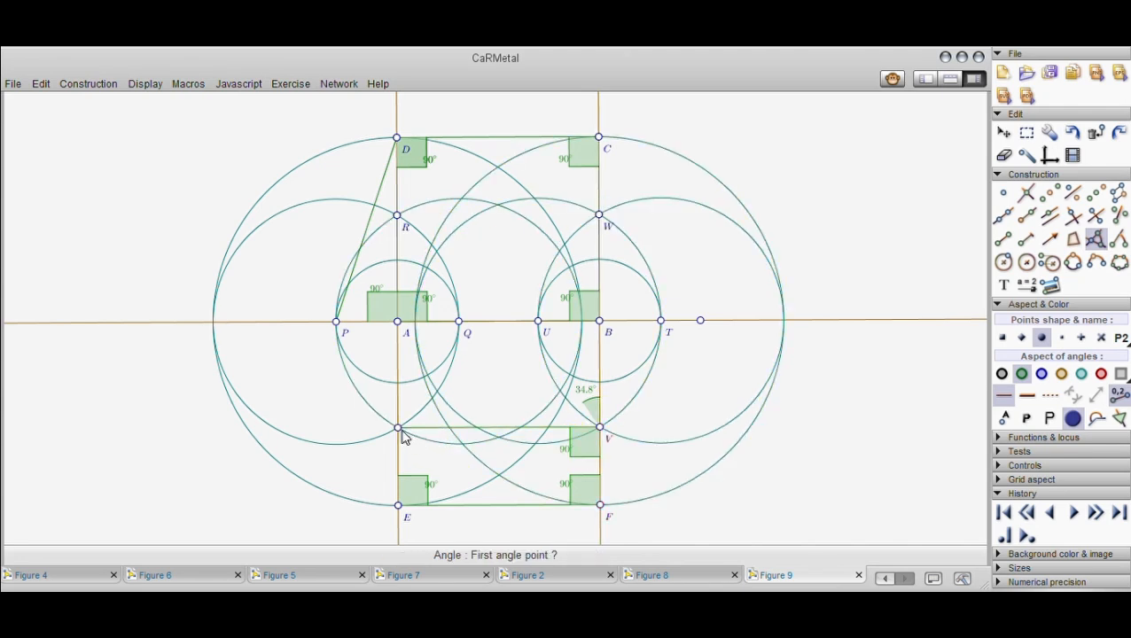
Mark the angle ESV with its vertex at S.
click(398, 505)
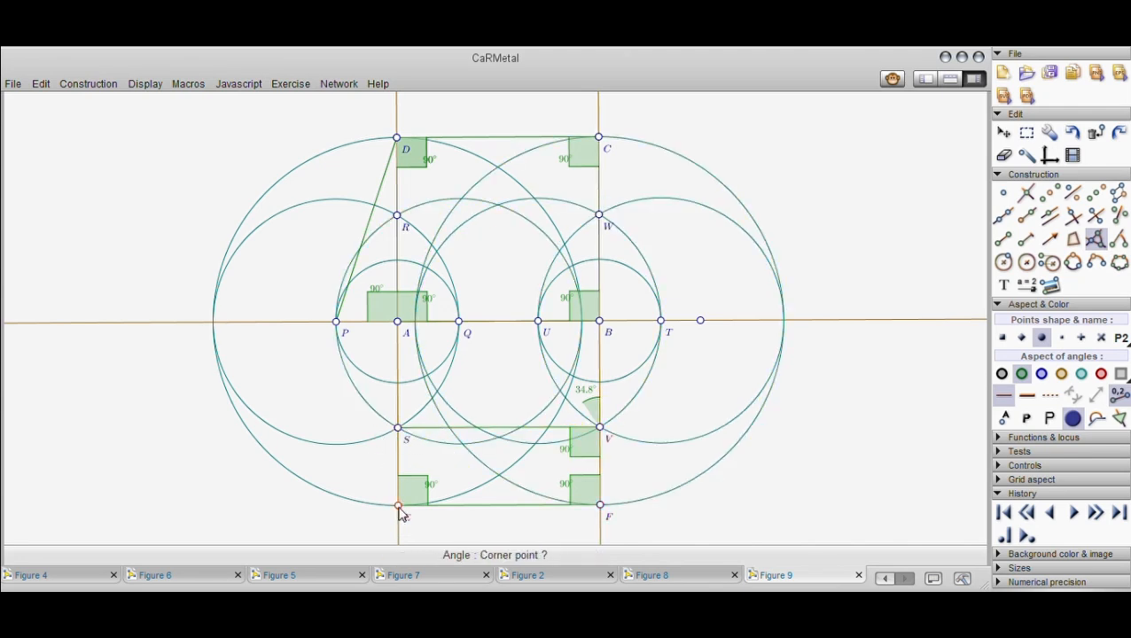
click(400, 430)
click(601, 429)
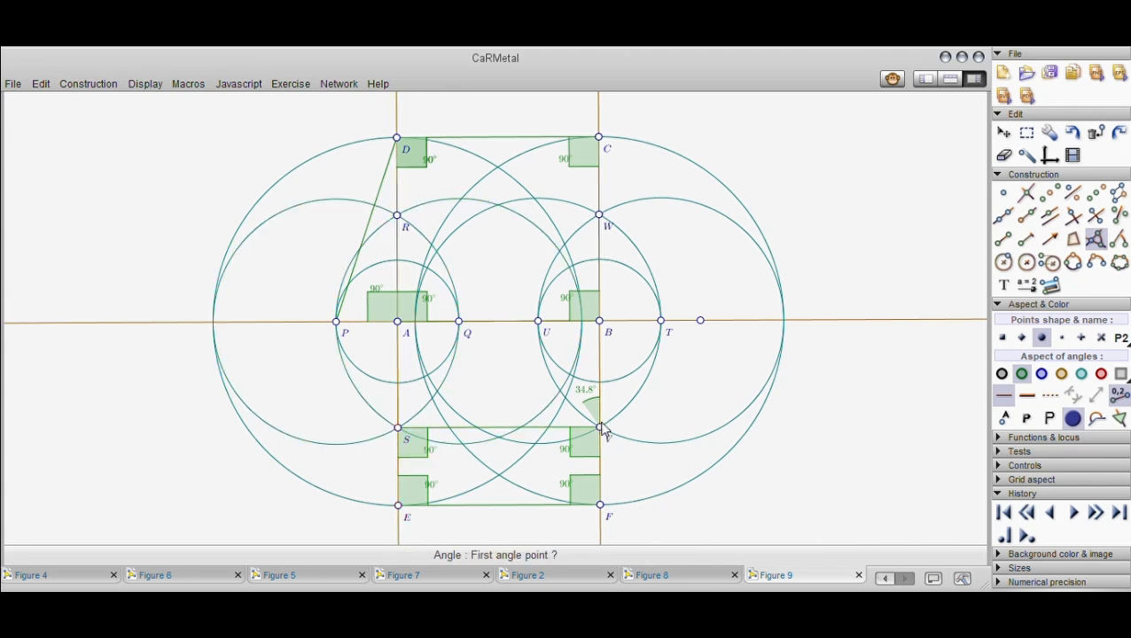